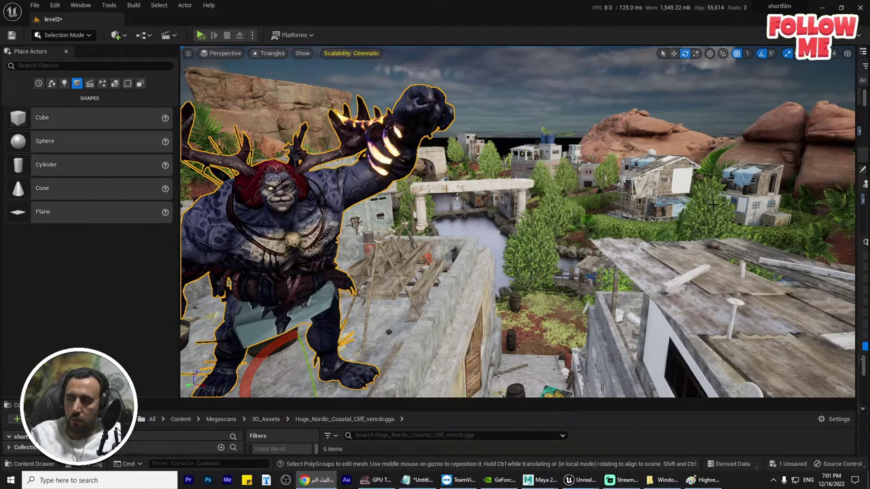
{"action": "key", "text": "alt+Tab"}
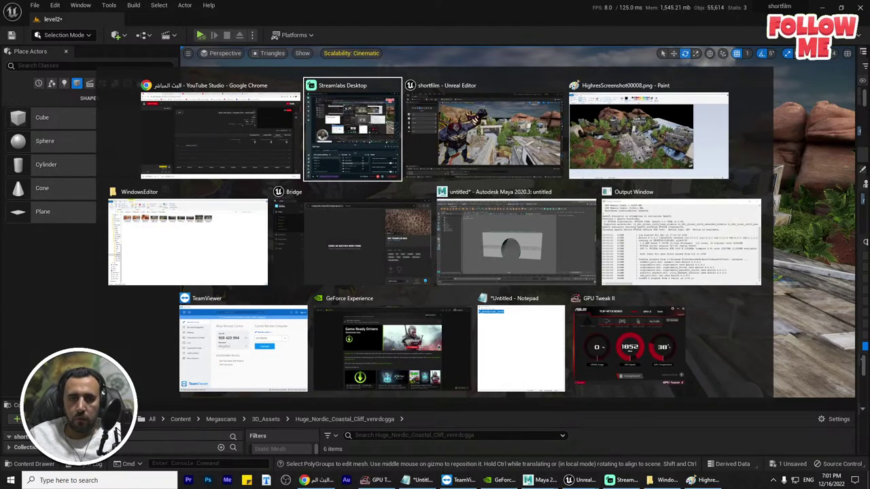
{"action": "key", "text": "alt+Tab"}
{"action": "key", "text": "alt+Tab"}
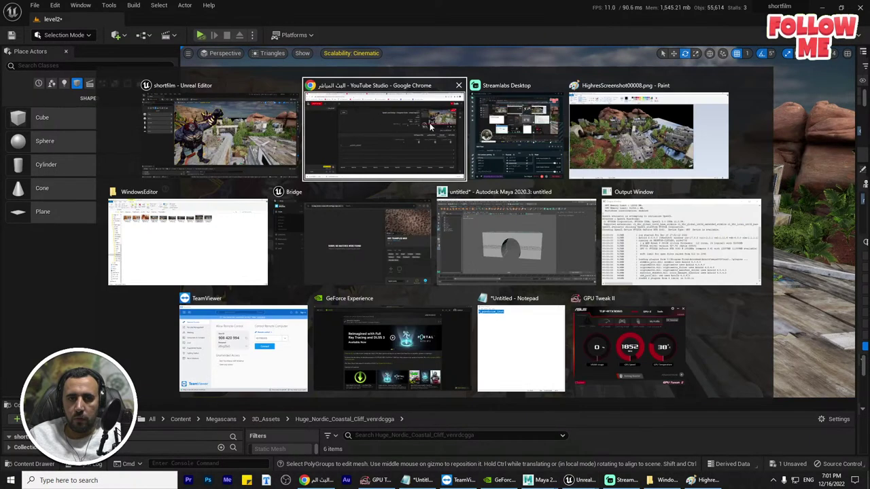
{"action": "key", "text": "alt+Tab"}
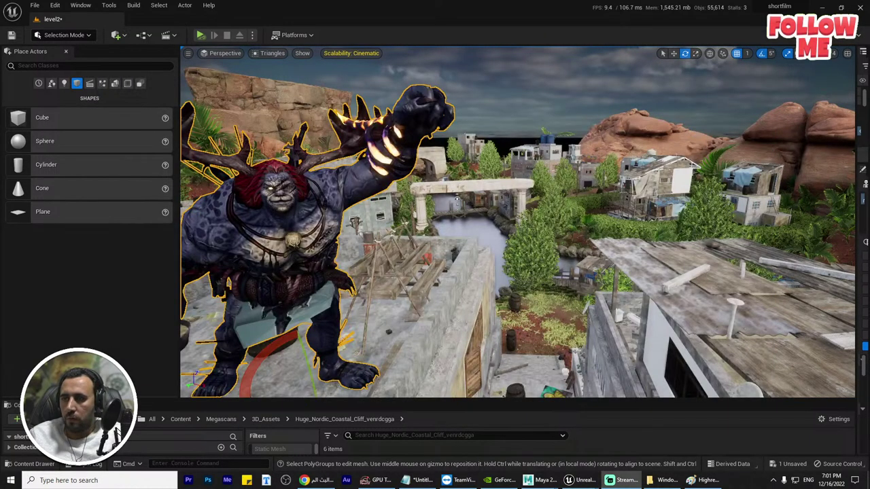
{"action": "key", "text": "alt+Tab"}
Examine the river village level from several sides, including the buildings, bridges, rock cliffs and the open water edge
{"action": "right_click_drag", "start_coordinate": [555, 211], "coordinate": [520, 186]}
{"action": "key", "text": "w"}
{"action": "key", "text": "s"}
{"action": "key", "text": "w"}
{"action": "key", "text": "w"}
{"action": "key", "text": "w"}
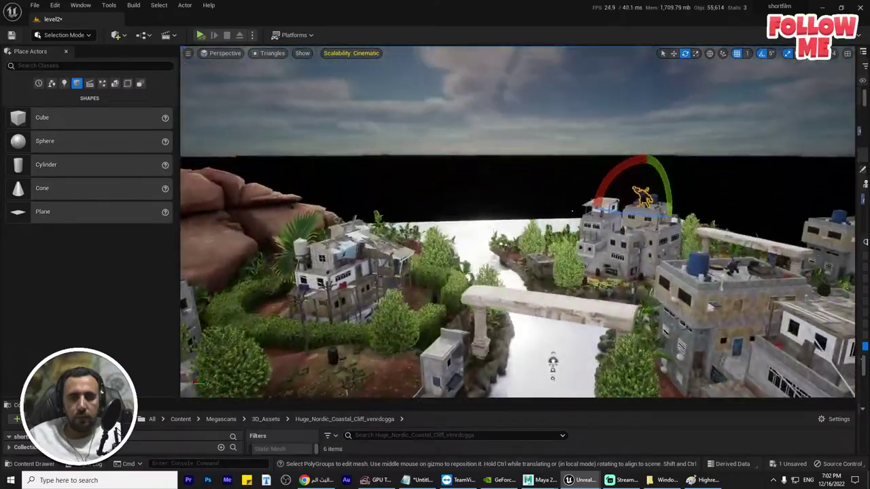
{"action": "right_click_drag", "start_coordinate": [518, 223], "coordinate": [370, 268]}
{"action": "key", "text": "w"}
{"action": "key", "text": "d"}
{"action": "key", "text": "s"}
{"action": "right_click_drag", "start_coordinate": [451, 365], "coordinate": [484, 365]}
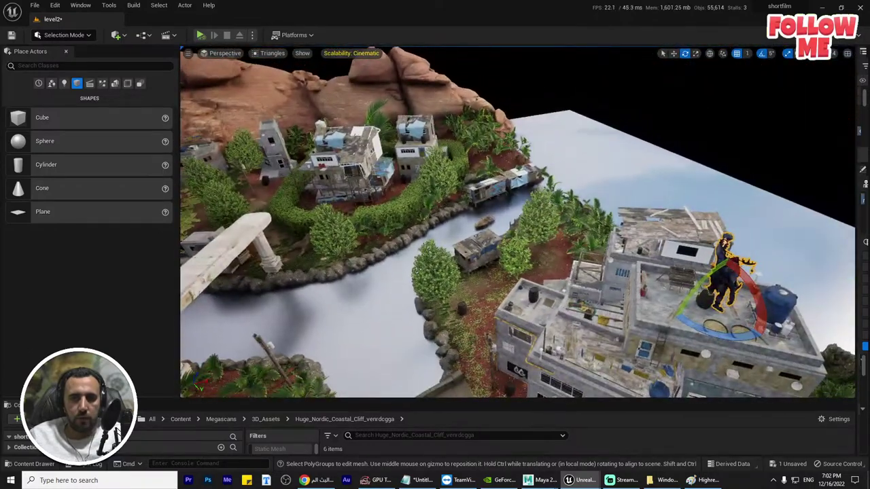
{"action": "right_click_drag", "start_coordinate": [668, 189], "coordinate": [721, 157]}
{"action": "right_click_drag", "start_coordinate": [518, 224], "coordinate": [627, 245]}
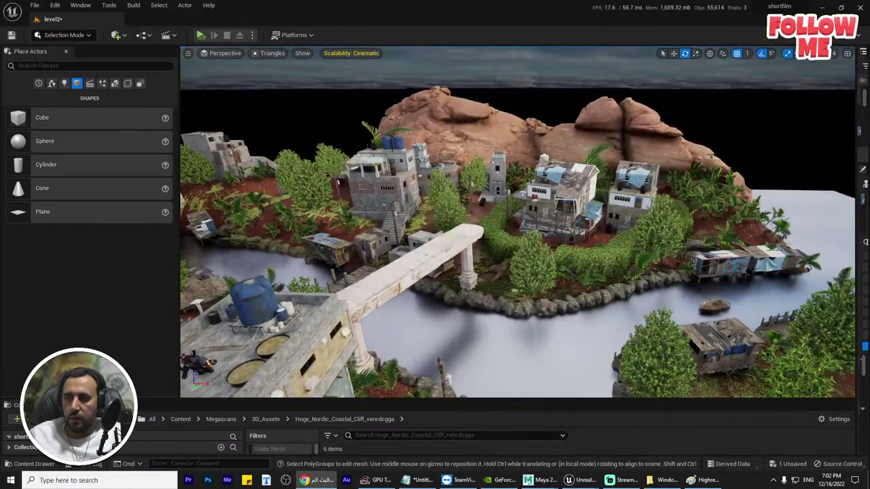
{"action": "mouse_move", "coordinate": [483, 240]}
{"action": "right_mouse_down"}
{"action": "mouse_move", "coordinate": [469, 230]}
{"action": "mouse_move", "coordinate": [478, 231]}
{"action": "right_mouse_up"}
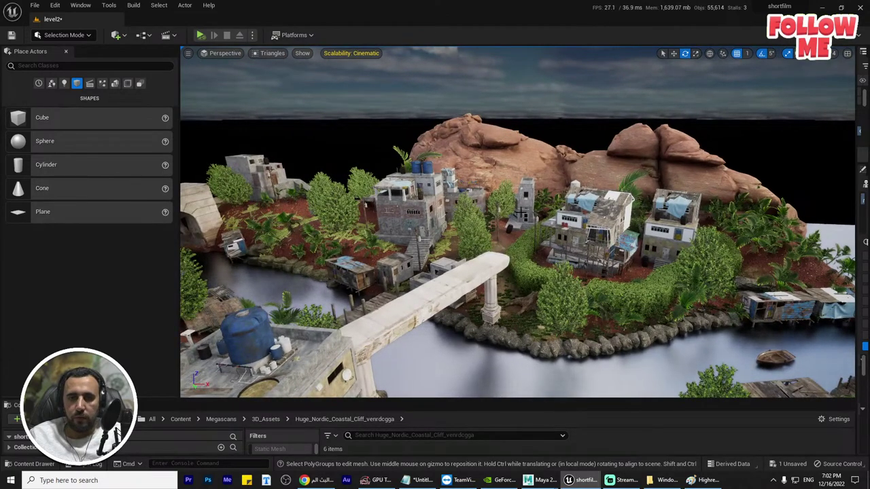
{"action": "right_click_drag", "start_coordinate": [521, 212], "coordinate": [501, 215]}
{"action": "right_click_drag", "start_coordinate": [567, 202], "coordinate": [567, 202]}
{"action": "right_click_drag", "start_coordinate": [585, 272], "coordinate": [599, 237]}
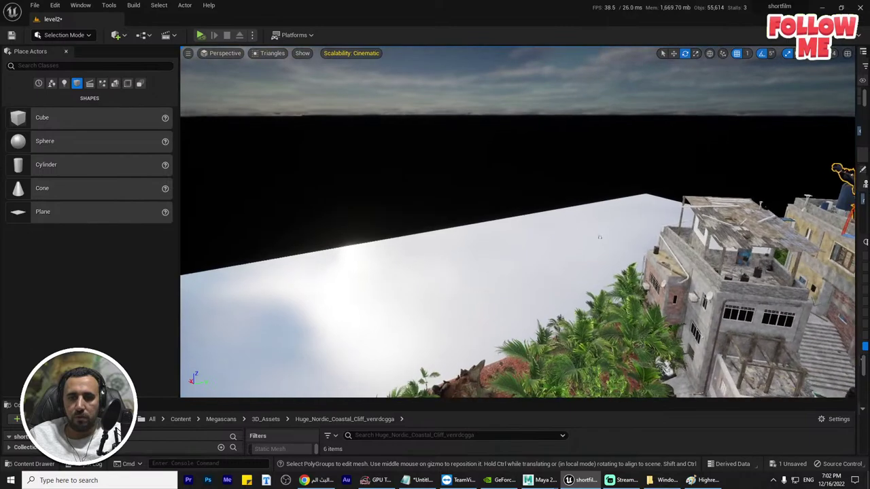
{"action": "right_click_drag", "start_coordinate": [610, 204], "coordinate": [610, 204]}
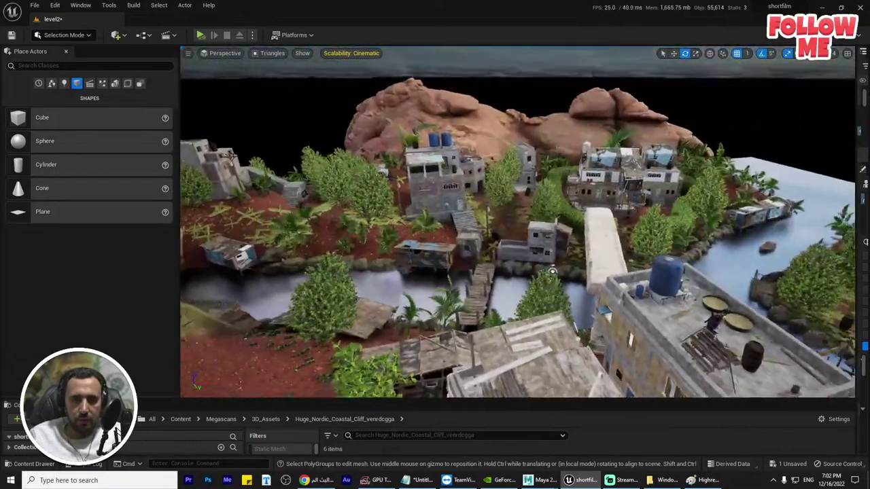
Duplicate the stone arch bridge and position the copy across the river opening beside the rowboat and wooden pier
{"action": "right_click_drag", "start_coordinate": [610, 205], "coordinate": [610, 205]}
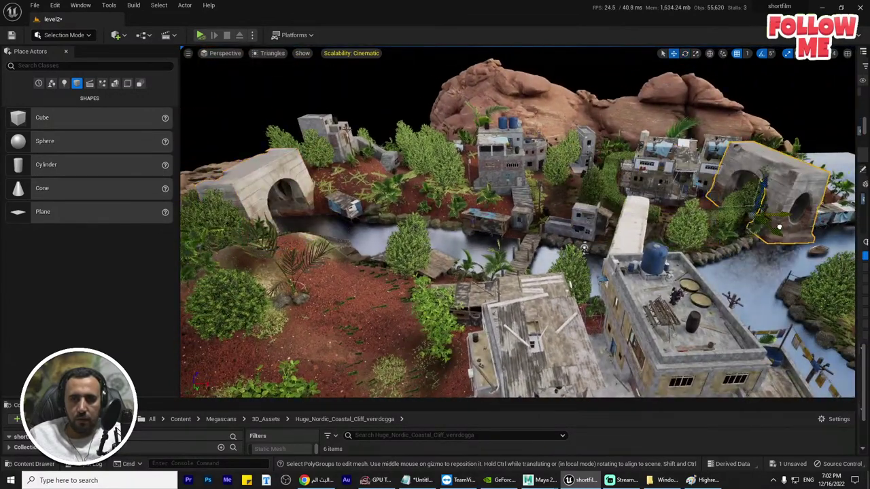
{"action": "right_click_drag", "start_coordinate": [609, 204], "coordinate": [610, 204]}
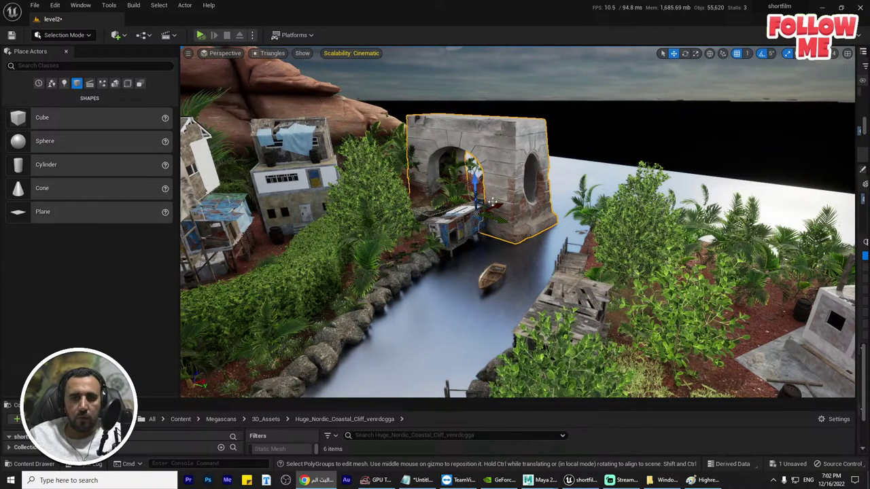
{"action": "left_click_drag", "start_coordinate": [502, 218], "coordinate": [619, 245]}
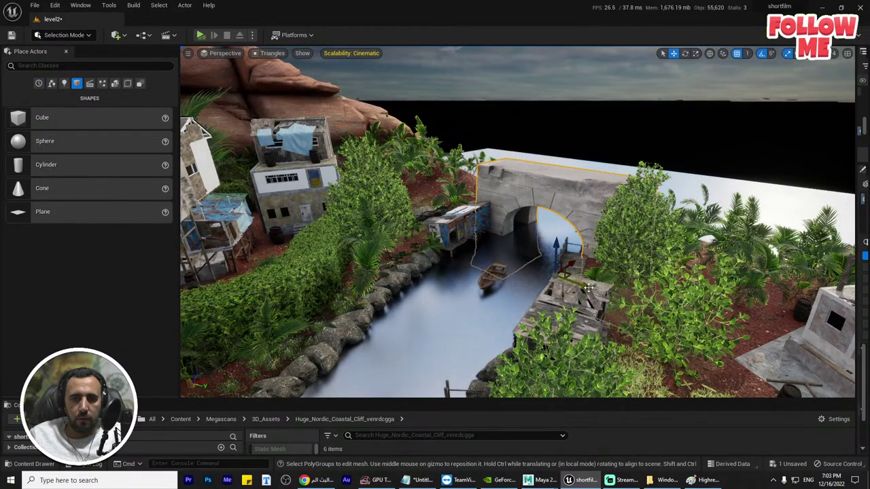
{"action": "key", "text": "w"}
{"action": "right_click_drag", "start_coordinate": [603, 251], "coordinate": [680, 254]}
{"action": "right_click_drag", "start_coordinate": [602, 235], "coordinate": [605, 232]}
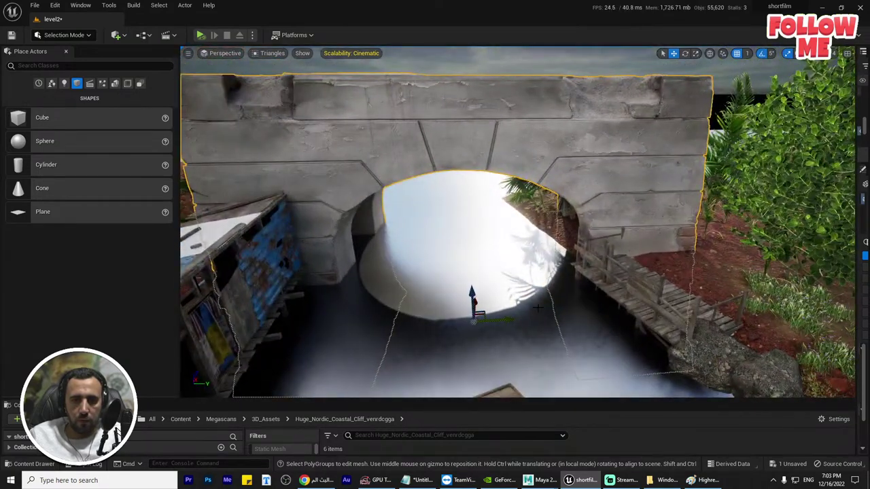
{"action": "left_click_drag", "start_coordinate": [512, 319], "coordinate": [464, 289]}
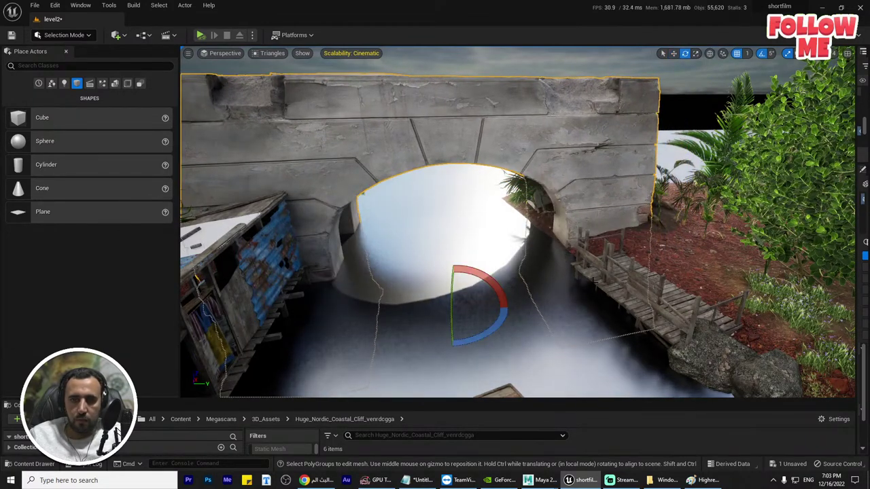
Examine the newly placed arch bridge from above, from along the river and from the village side
{"action": "mouse_move", "coordinate": [593, 280]}
{"action": "right_mouse_down"}
{"action": "mouse_move", "coordinate": [585, 282]}
{"action": "mouse_move", "coordinate": [606, 257]}
{"action": "mouse_move", "coordinate": [599, 272]}
{"action": "right_mouse_up"}
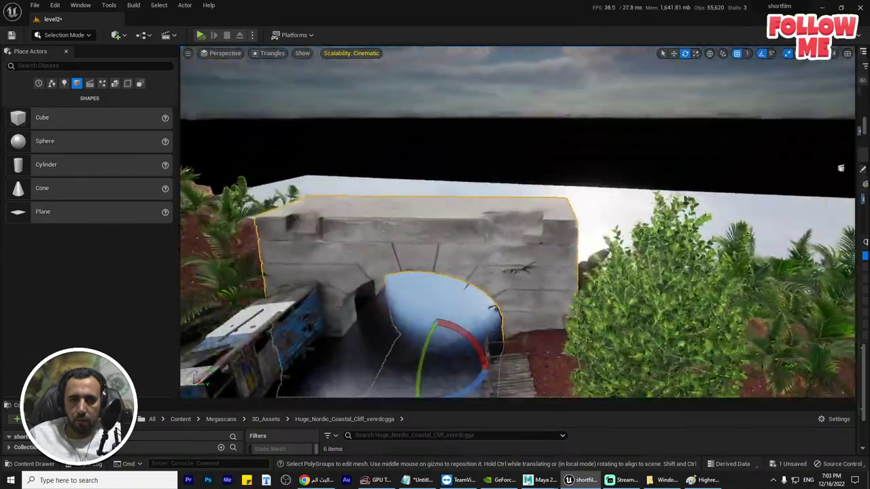
{"action": "right_click_drag", "start_coordinate": [484, 303], "coordinate": [484, 320]}
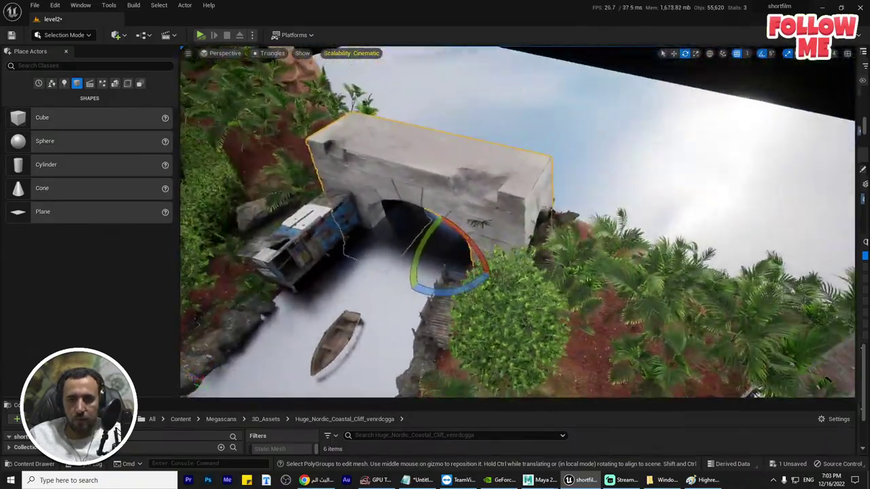
{"action": "right_click_drag", "start_coordinate": [484, 286], "coordinate": [781, 238]}
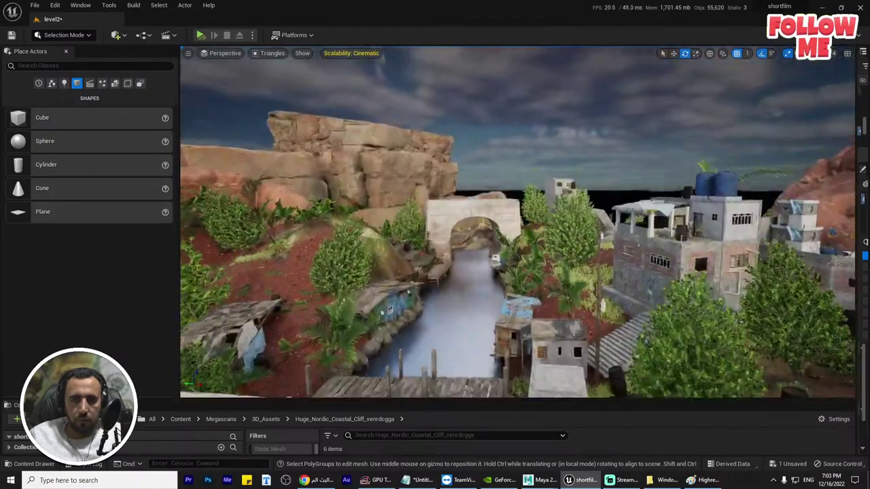
{"action": "right_click_drag", "start_coordinate": [516, 231], "coordinate": [802, 238]}
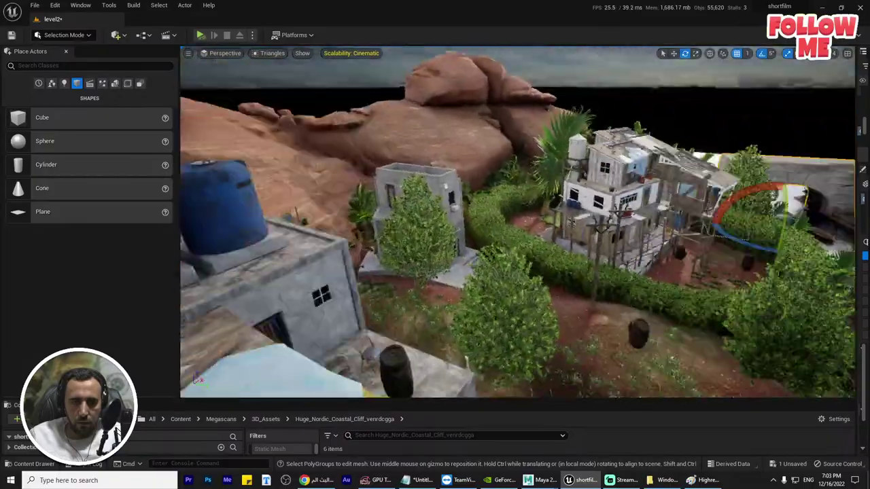
{"action": "right_click_drag", "start_coordinate": [443, 325], "coordinate": [469, 322]}
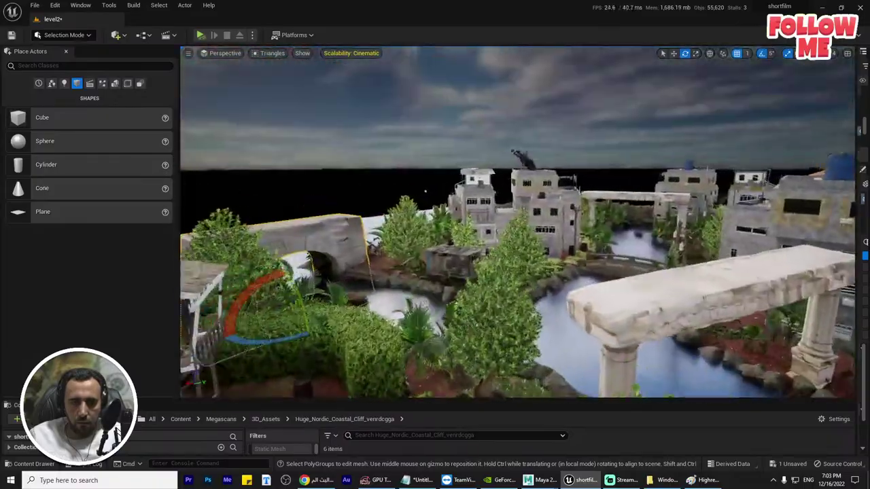
{"action": "right_click_drag", "start_coordinate": [517, 231], "coordinate": [449, 241]}
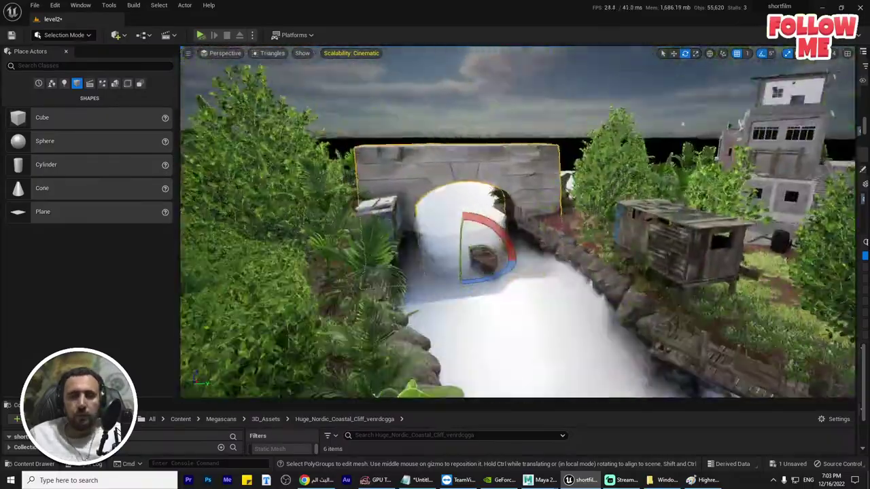
{"action": "right_click_drag", "start_coordinate": [465, 331], "coordinate": [308, 178]}
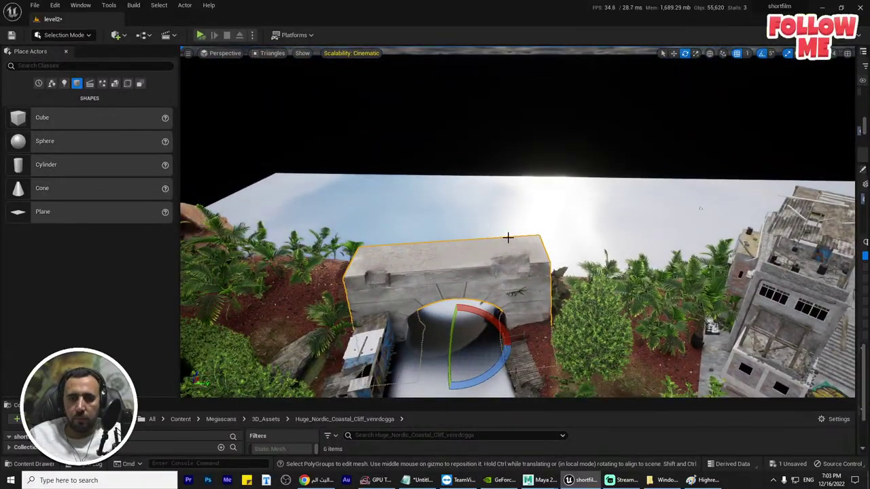
Open Quixel Bridge and browse the 3D Assets category of its home library
{"action": "key", "text": "ctrl+space"}
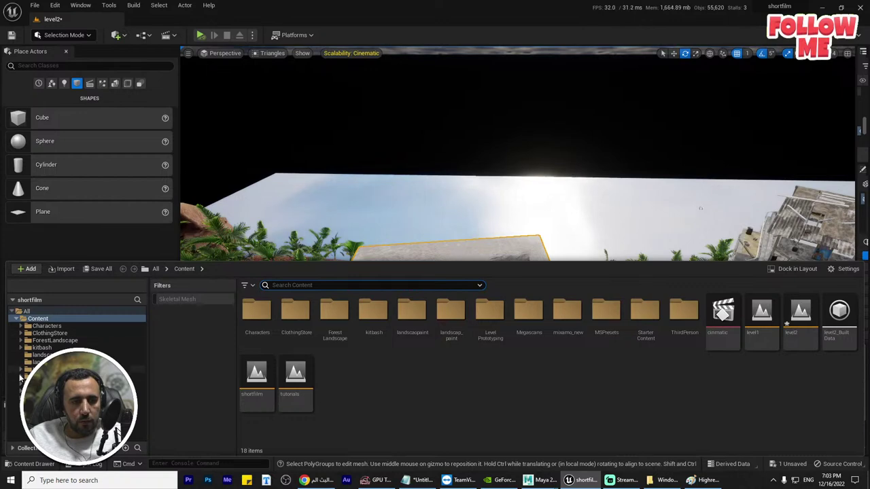
{"action": "left_click", "coordinate": [81, 6]}
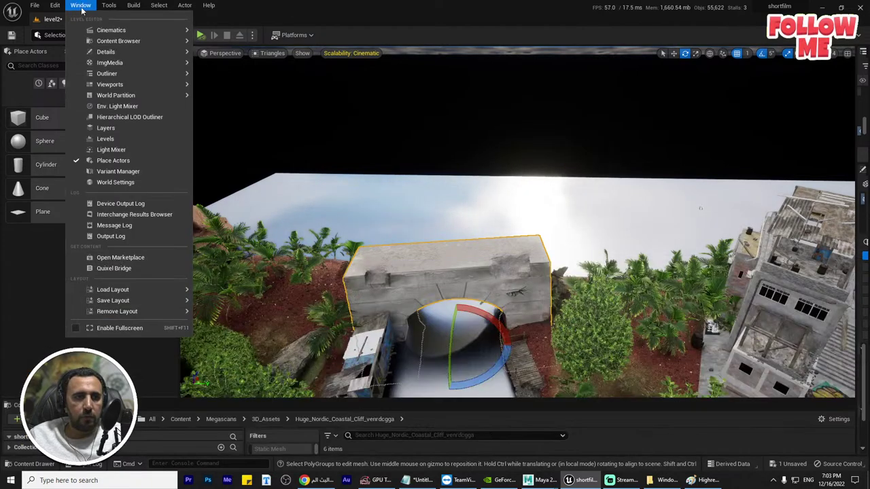
{"action": "left_click", "coordinate": [163, 268]}
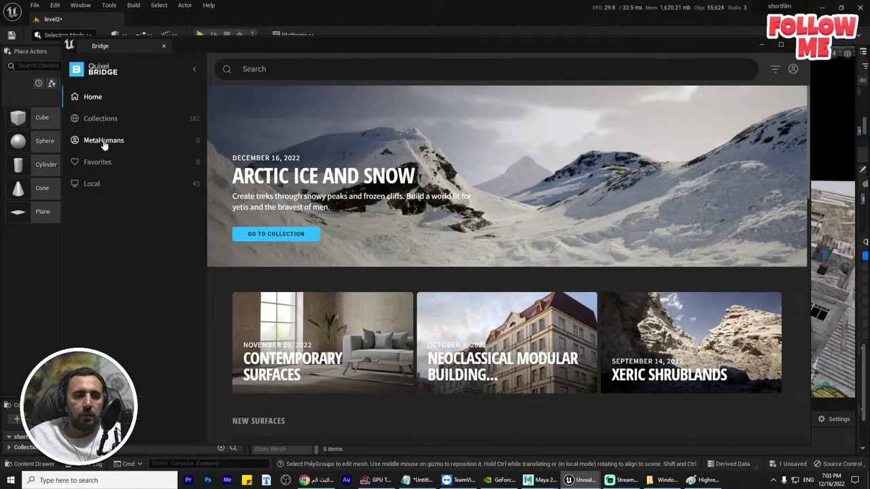
{"action": "left_click", "coordinate": [103, 140]}
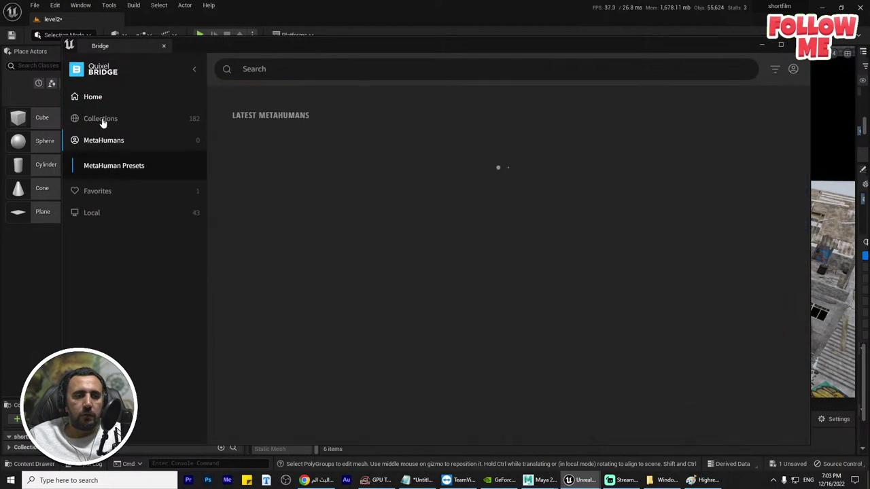
{"action": "left_click", "coordinate": [101, 119]}
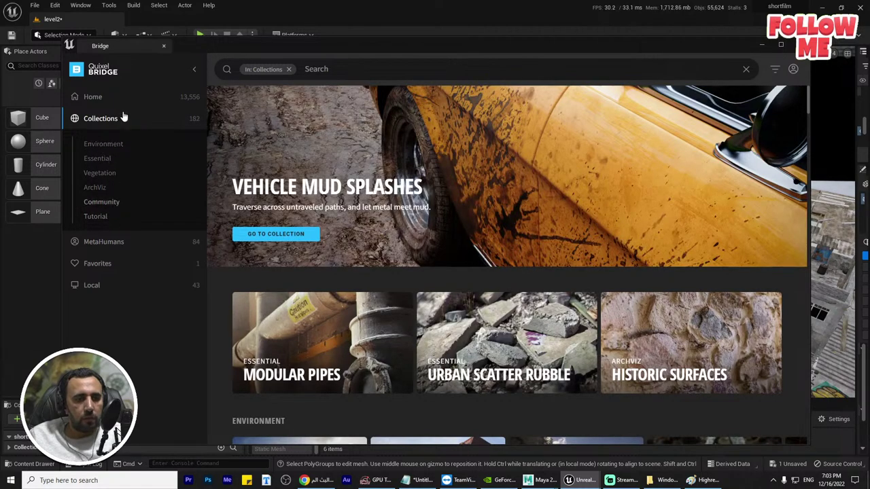
{"action": "left_click", "coordinate": [121, 99]}
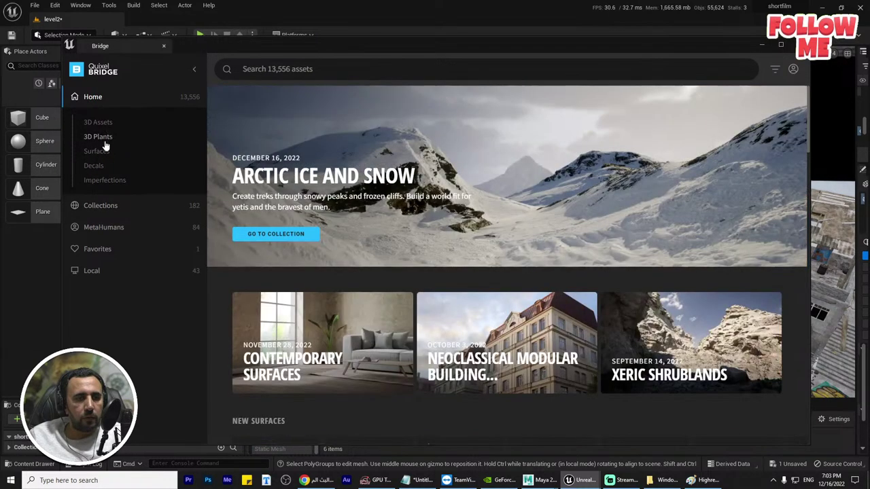
{"action": "left_click", "coordinate": [102, 122]}
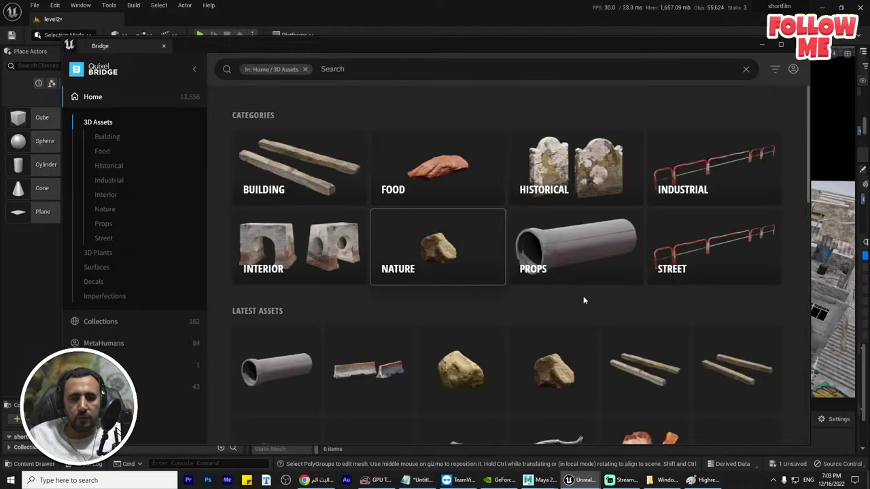
{"action": "scroll", "coordinate": [584, 296], "scroll_direction": "down", "scroll_amount": 5}
{"action": "scroll", "coordinate": [673, 301], "scroll_direction": "down", "scroll_amount": 15}
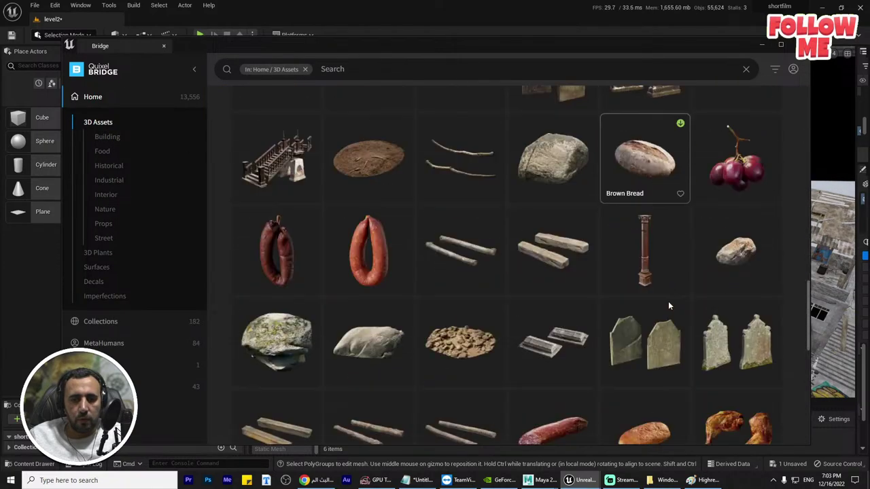
{"action": "scroll", "coordinate": [587, 292], "scroll_direction": "down", "scroll_amount": 10}
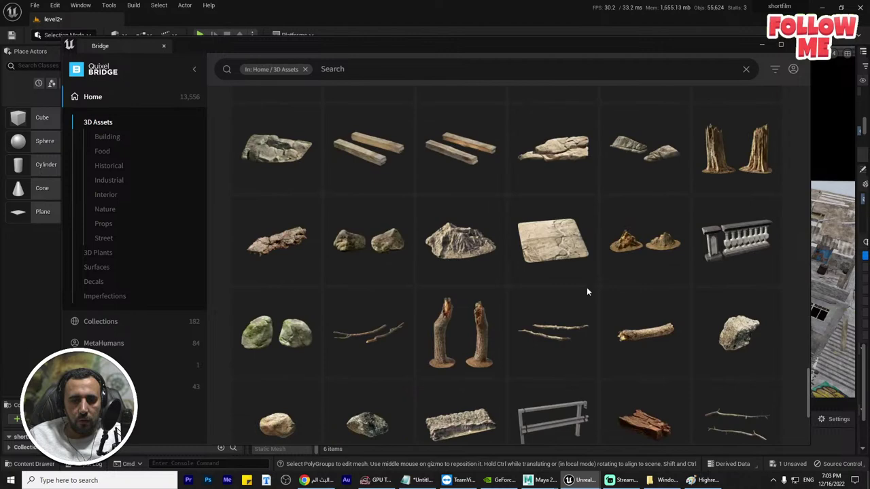
{"action": "scroll", "coordinate": [588, 292], "scroll_direction": "down", "scroll_amount": 10}
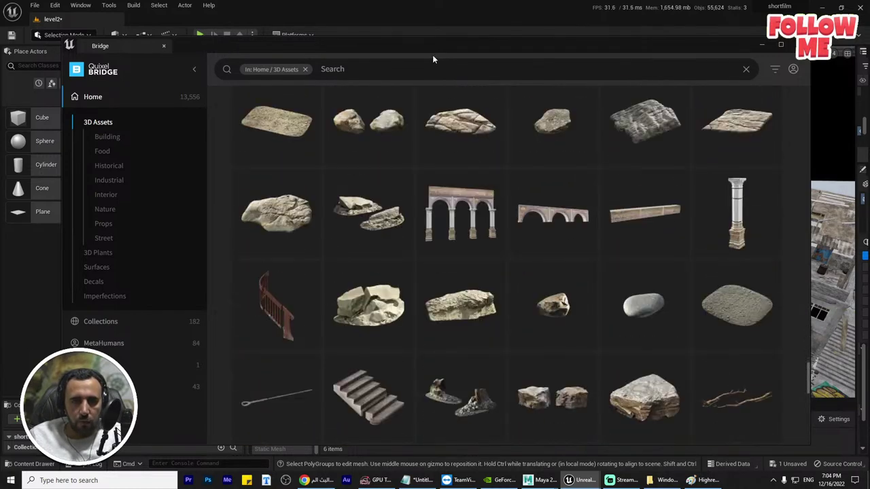
Place the Huge Nordic Coastal Cliff mesh from the Megascans 3D assets in the open water beyond the arch bridge
{"action": "left_click_drag", "start_coordinate": [428, 46], "coordinate": [869, 142]}
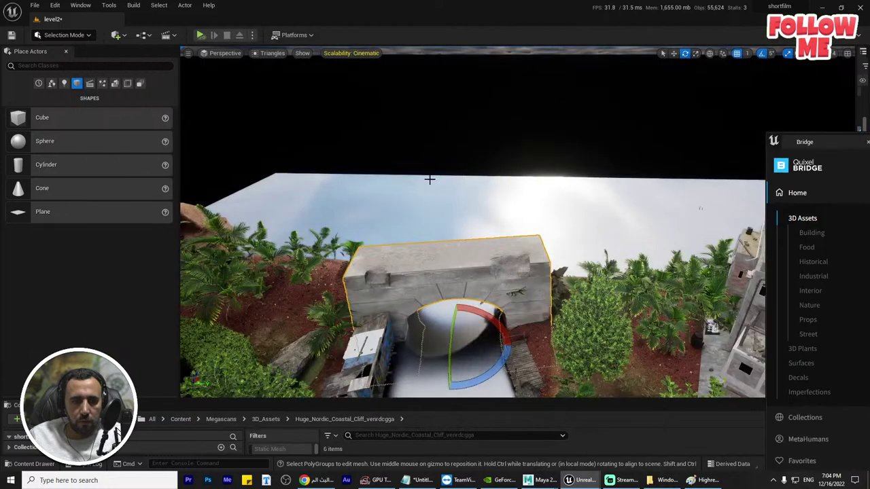
{"action": "key", "text": "ctrl+space"}
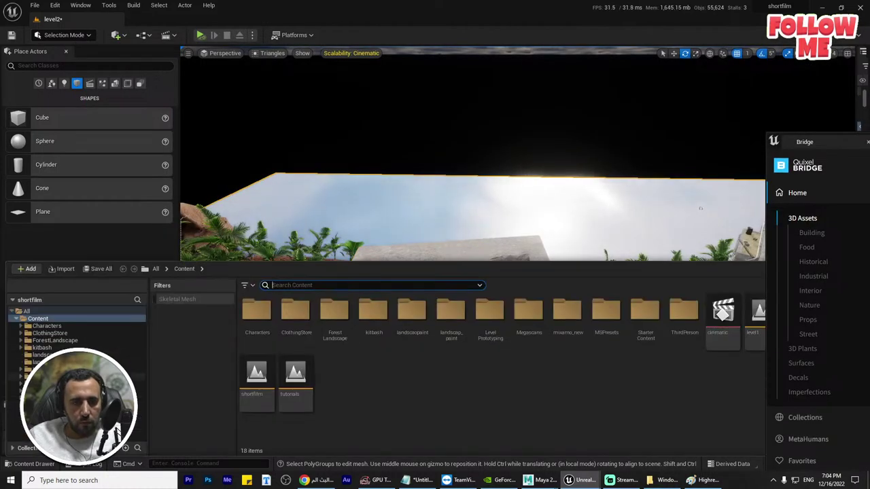
{"action": "left_click", "coordinate": [21, 377]}
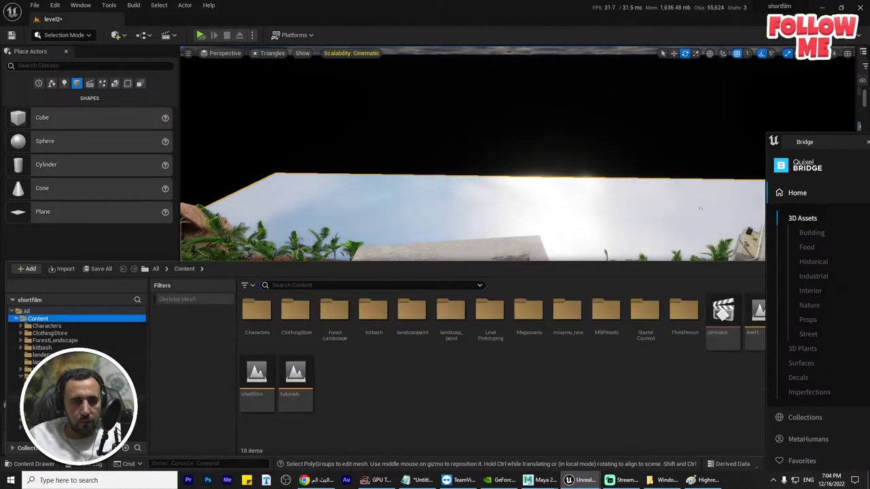
{"action": "scroll", "coordinate": [74, 340], "scroll_direction": "down", "scroll_amount": 2}
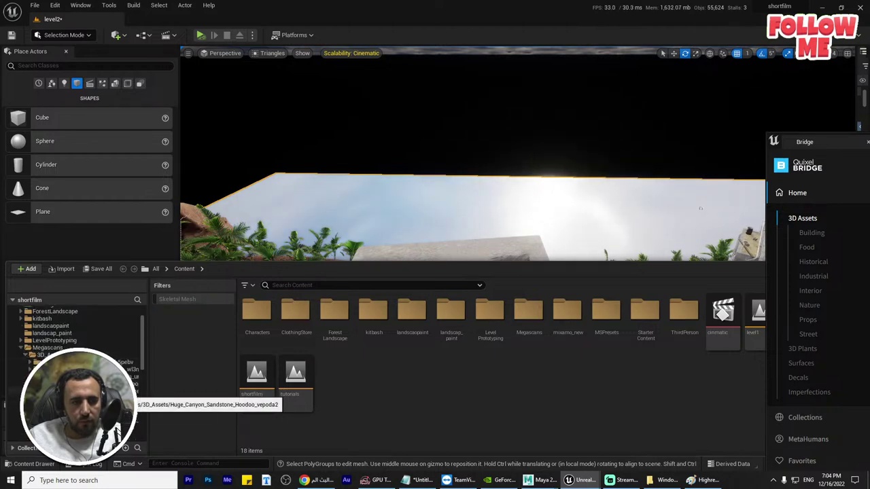
{"action": "left_click", "coordinate": [99, 391]}
{"action": "left_click", "coordinate": [85, 399]}
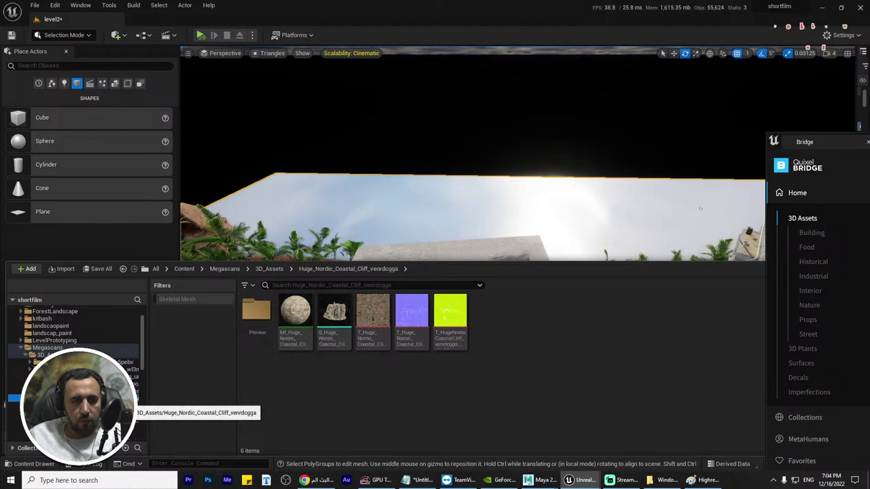
{"action": "left_click_drag", "start_coordinate": [335, 313], "coordinate": [350, 196]}
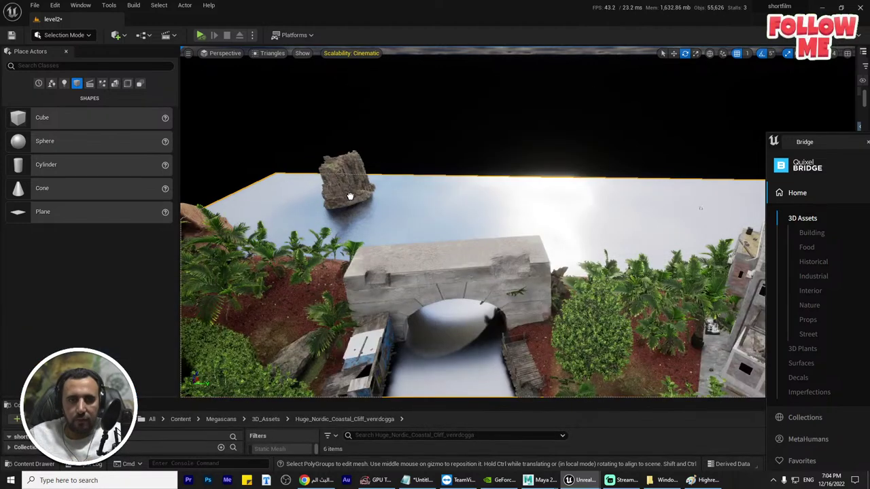
{"action": "key", "text": "f"}
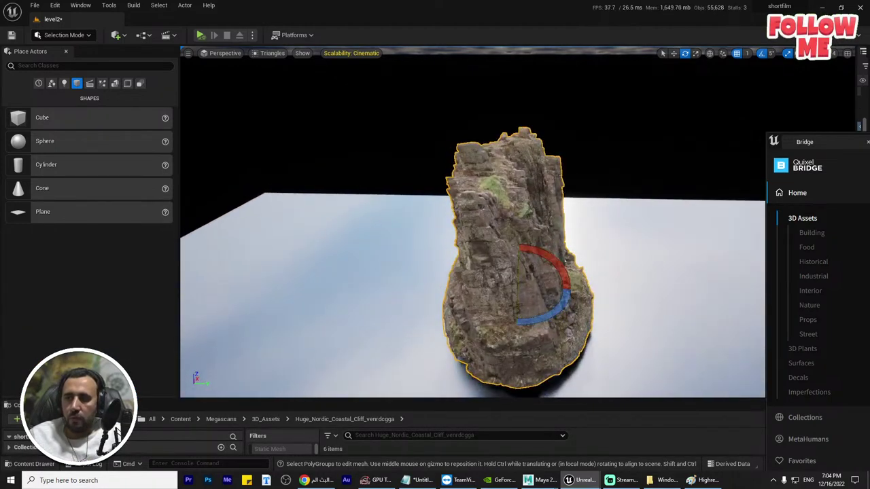
Close Quixel Bridge and rotate and enlarge the coastal cliff so it stands beside the red rocks at the water's edge
{"action": "key", "text": "w"}
{"action": "right_click_drag", "start_coordinate": [477, 185], "coordinate": [381, 211]}
{"action": "left_click", "coordinate": [868, 142]}
{"action": "key", "text": "d"}
{"action": "key", "text": "s"}
{"action": "right_click_drag", "start_coordinate": [544, 237], "coordinate": [669, 254]}
{"action": "key", "text": "r"}
{"action": "left_click_drag", "start_coordinate": [601, 260], "coordinate": [612, 317]}
{"action": "key", "text": "s"}
{"action": "mouse_move", "coordinate": [612, 316]}
{"action": "right_mouse_down"}
{"action": "mouse_move", "coordinate": [693, 337]}
{"action": "mouse_move", "coordinate": [816, 347]}
{"action": "mouse_move", "coordinate": [652, 319]}
{"action": "mouse_move", "coordinate": [615, 327]}
{"action": "mouse_move", "coordinate": [581, 316]}
{"action": "mouse_move", "coordinate": [588, 306]}
{"action": "mouse_move", "coordinate": [609, 310]}
{"action": "mouse_move", "coordinate": [602, 388]}
{"action": "mouse_move", "coordinate": [606, 309]}
{"action": "right_mouse_up"}
{"action": "key", "text": "s"}
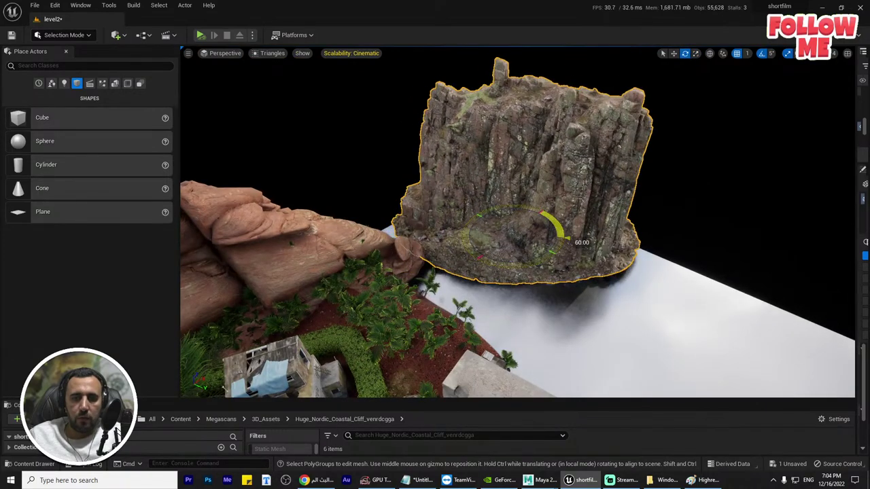
{"action": "left_click_drag", "start_coordinate": [513, 233], "coordinate": [558, 256]}
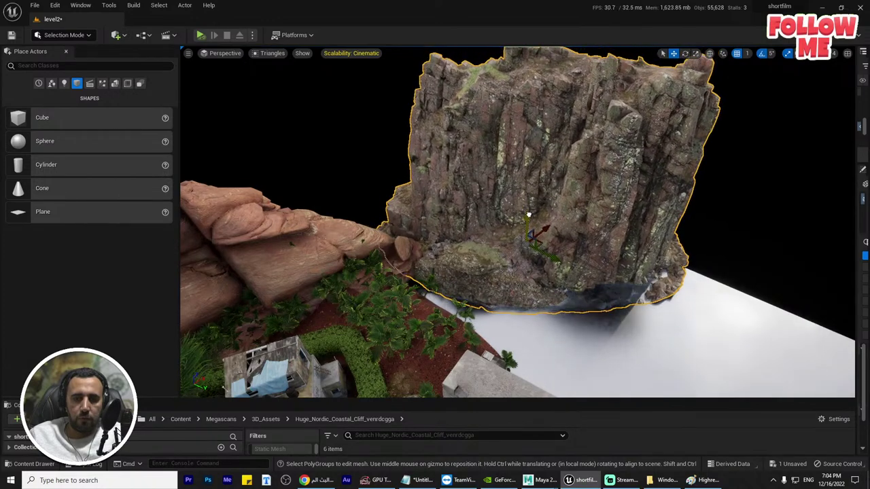
Duplicate the coastal cliff along the far side of the water and rotate the copy beyond the arch bridge
{"action": "mouse_move", "coordinate": [416, 249]}
{"action": "right_mouse_down"}
{"action": "mouse_move", "coordinate": [503, 238]}
{"action": "mouse_move", "coordinate": [416, 249]}
{"action": "right_mouse_up"}
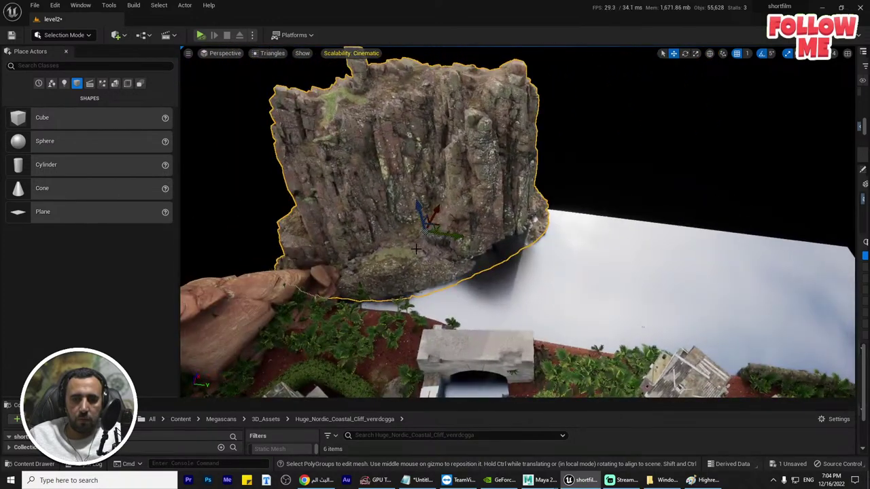
{"action": "left_click_drag", "start_coordinate": [450, 232], "coordinate": [644, 245], "text": "alt"}
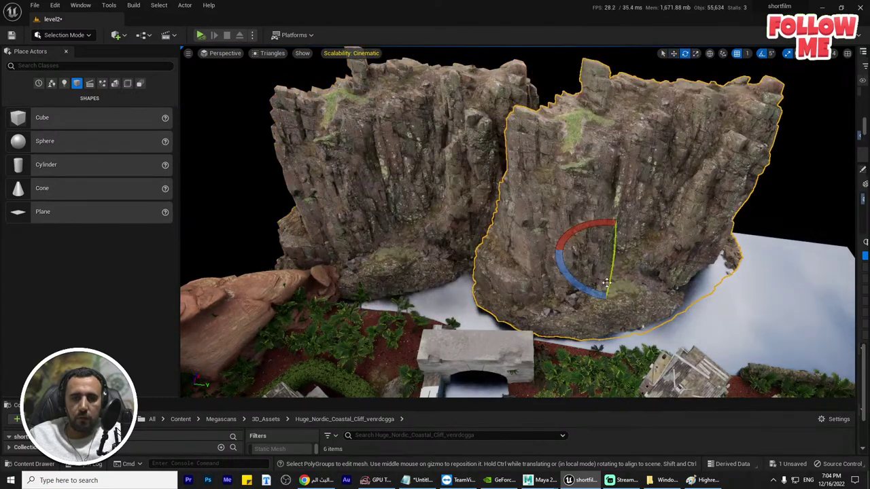
{"action": "left_click_drag", "start_coordinate": [574, 279], "coordinate": [605, 297]}
{"action": "left_click_drag", "start_coordinate": [644, 263], "coordinate": [694, 275]}
Reposition the second cliff so it continues the rock wall across the water from the arch bridge and village buildings
{"action": "right_click_drag", "start_coordinate": [695, 274], "coordinate": [669, 265]}
{"action": "right_click_drag", "start_coordinate": [671, 229], "coordinate": [686, 261]}
{"action": "left_click_drag", "start_coordinate": [670, 227], "coordinate": [699, 236]}
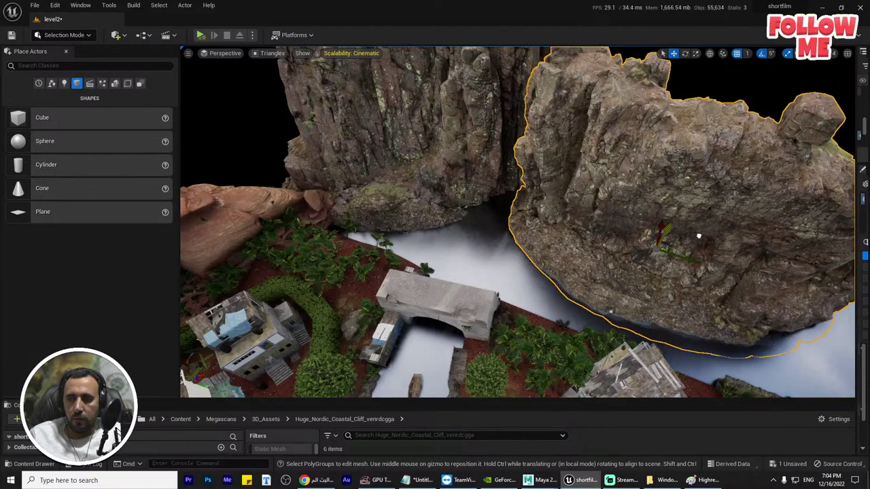
{"action": "right_click_drag", "start_coordinate": [699, 236], "coordinate": [618, 238]}
{"action": "right_click_drag", "start_coordinate": [781, 228], "coordinate": [775, 226]}
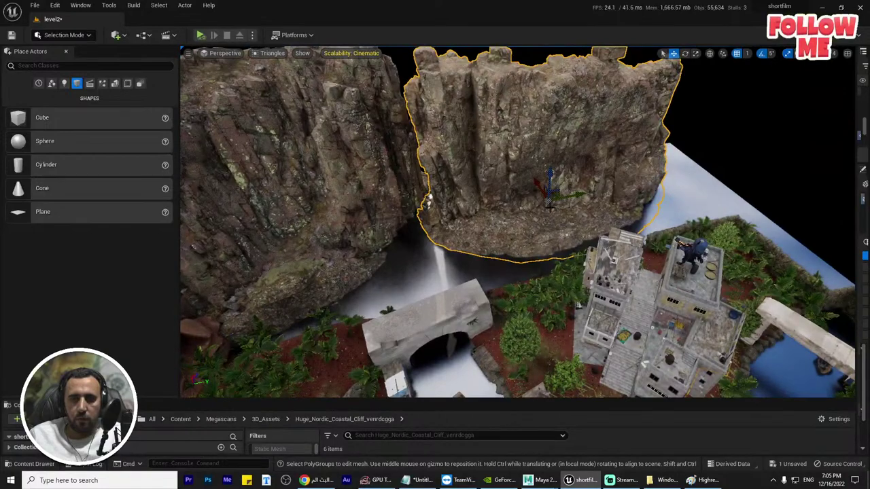
{"action": "left_click_drag", "start_coordinate": [550, 192], "coordinate": [520, 182]}
Duplicate the second cliff toward the far end of the water, then rotate and lower the copy behind the village buildings
{"action": "right_click_drag", "start_coordinate": [520, 182], "coordinate": [416, 190]}
{"action": "left_click_drag", "start_coordinate": [427, 243], "coordinate": [571, 227]}
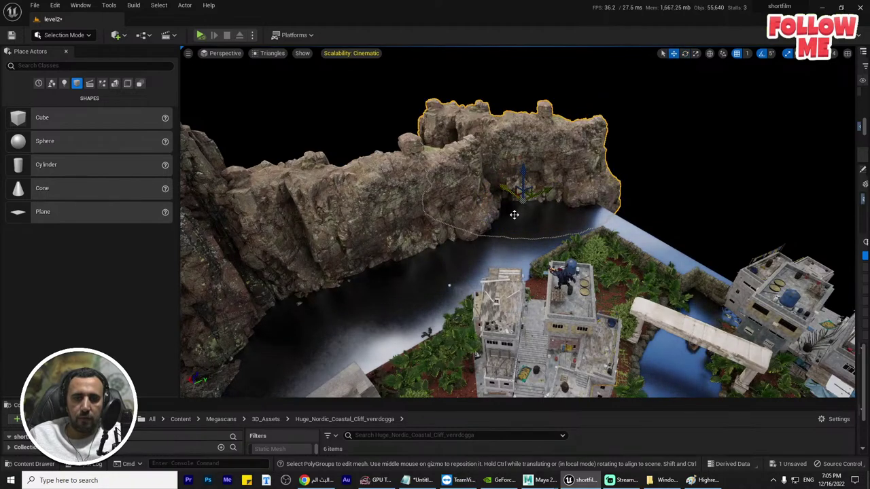
{"action": "key", "text": "r"}
{"action": "left_click_drag", "start_coordinate": [511, 229], "coordinate": [520, 229]}
{"action": "key", "text": "w"}
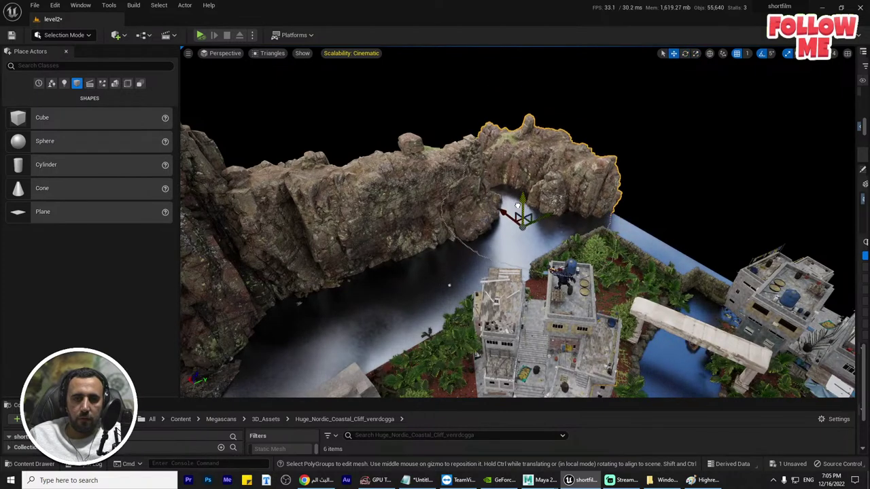
{"action": "left_click_drag", "start_coordinate": [501, 207], "coordinate": [548, 245]}
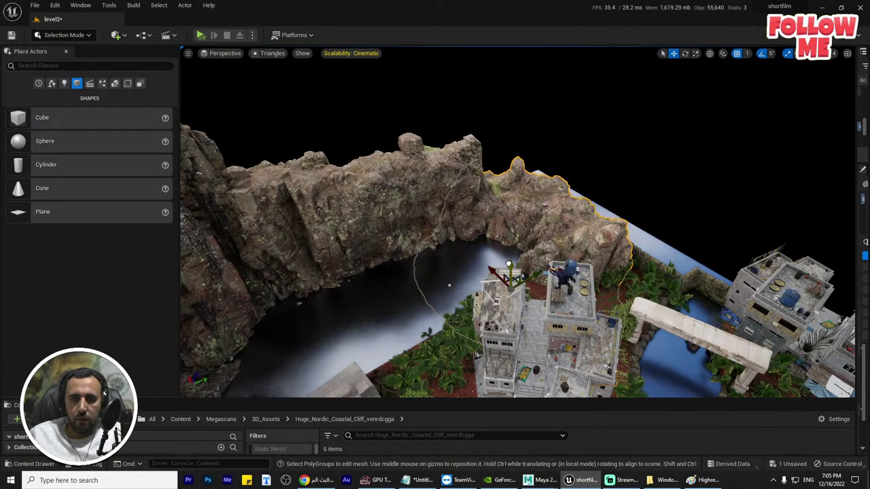
Examine the new cliff wall from the arch bridge, over the village rooftops and along the enclosed water
{"action": "right_click_drag", "start_coordinate": [509, 264], "coordinate": [370, 245]}
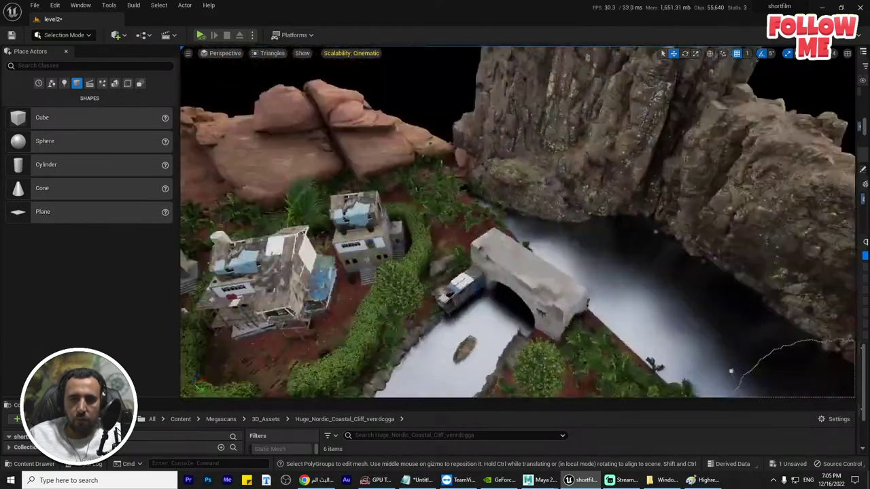
{"action": "right_click_drag", "start_coordinate": [517, 293], "coordinate": [595, 294]}
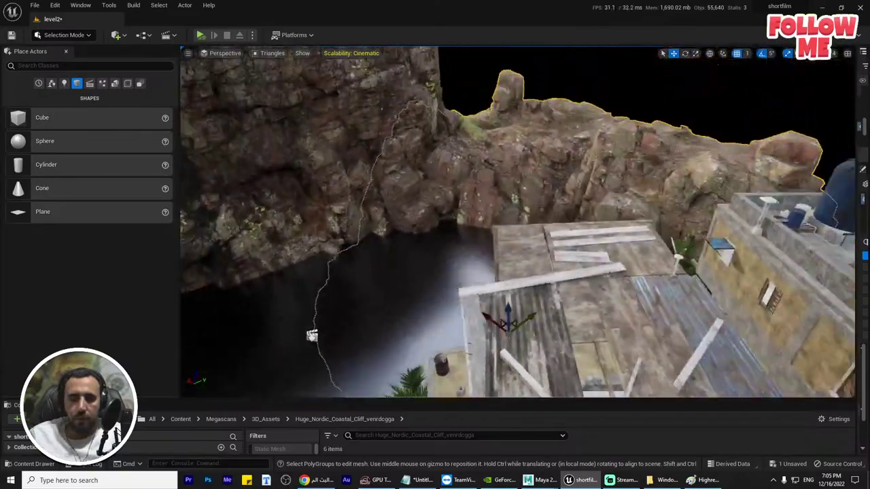
{"action": "right_click_drag", "start_coordinate": [311, 335], "coordinate": [507, 315]}
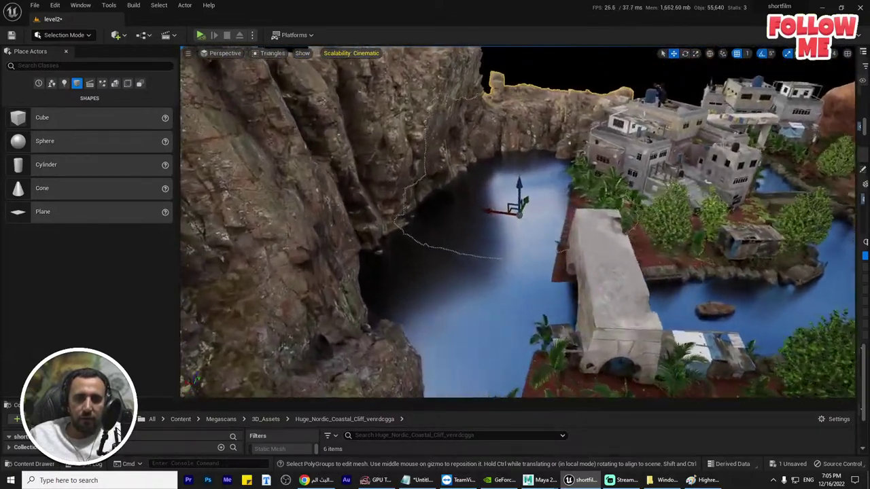
{"action": "mouse_move", "coordinate": [514, 123]}
{"action": "right_mouse_down"}
{"action": "mouse_move", "coordinate": [543, 124]}
{"action": "mouse_move", "coordinate": [515, 122]}
{"action": "right_mouse_up"}
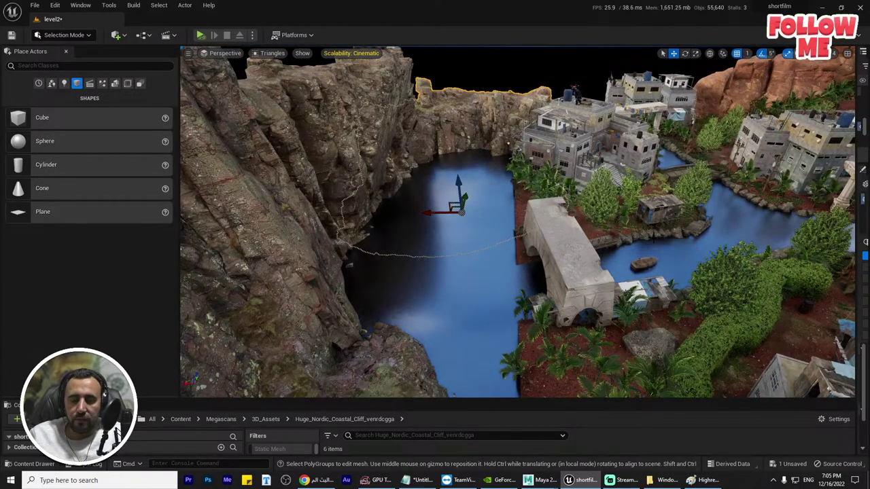
{"action": "right_click_drag", "start_coordinate": [654, 235], "coordinate": [592, 230]}
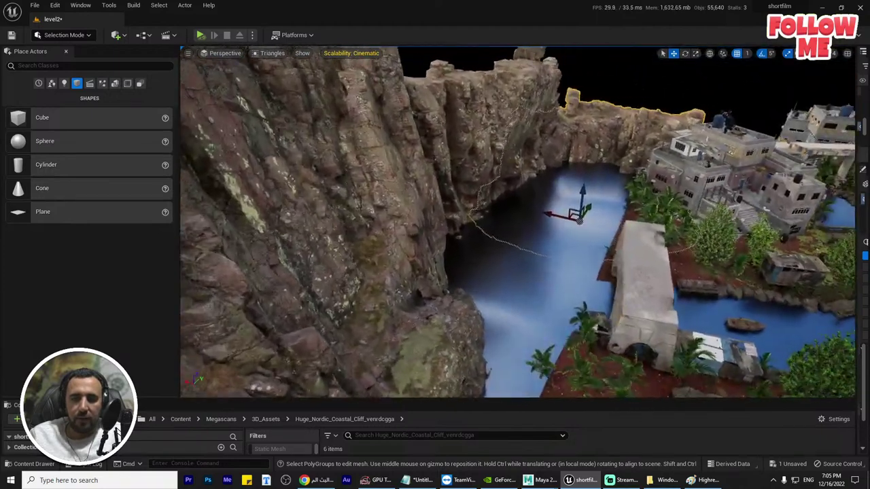
{"action": "right_click_drag", "start_coordinate": [483, 223], "coordinate": [628, 261]}
{"action": "key", "text": "ctrl+space"}
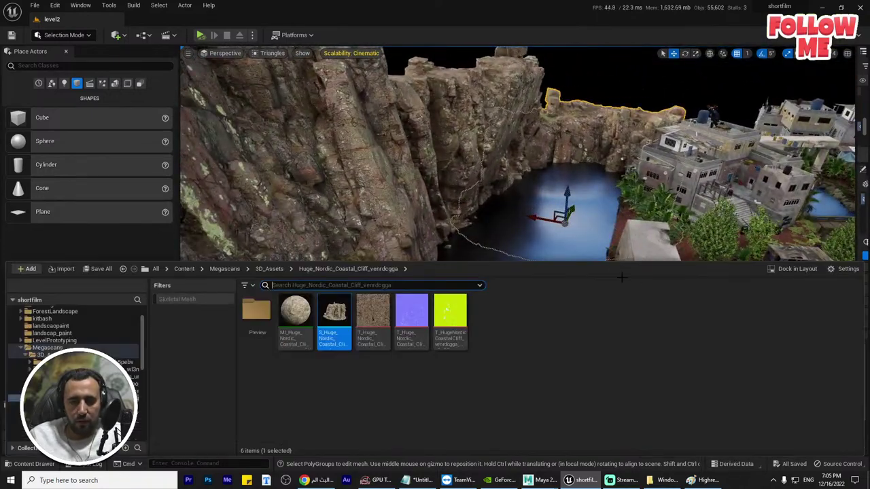
{"action": "right_click", "coordinate": [367, 179]}
{"action": "left_click", "coordinate": [43, 125]}
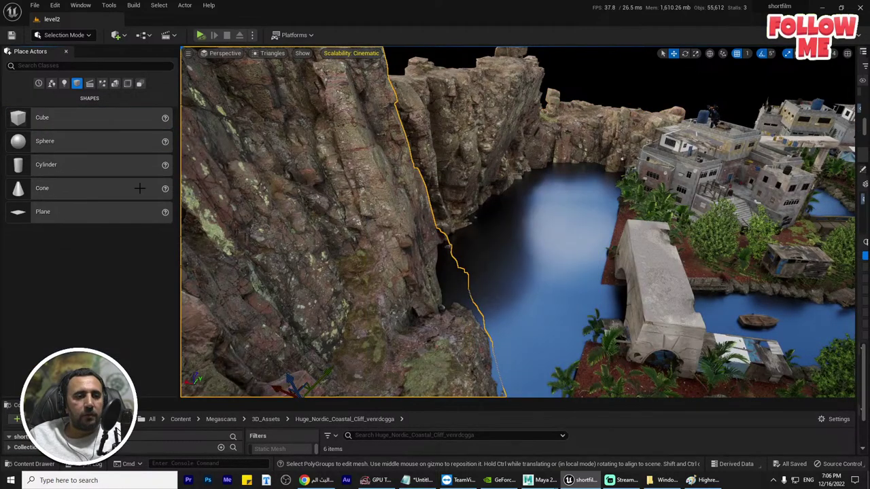
{"action": "left_click_drag", "start_coordinate": [140, 188], "coordinate": [562, 270]}
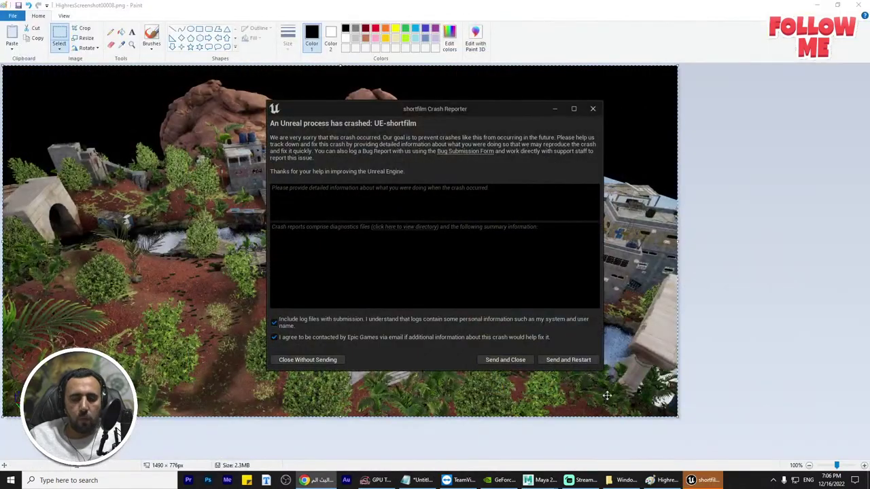
Close the screenshot image in Paint and dismiss the Unreal crash report without sending it
{"action": "left_click", "coordinate": [713, 484]}
{"action": "left_click", "coordinate": [630, 2]}
{"action": "key", "text": "alt+F4"}
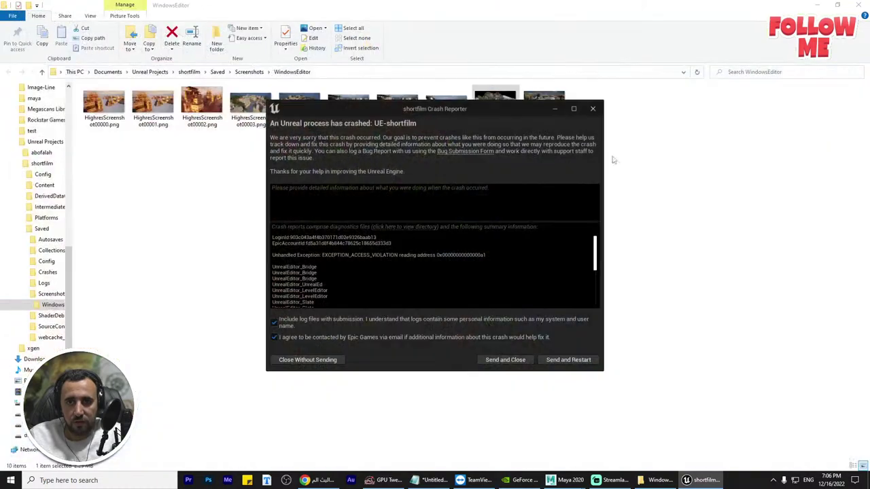
{"action": "left_click", "coordinate": [593, 110]}
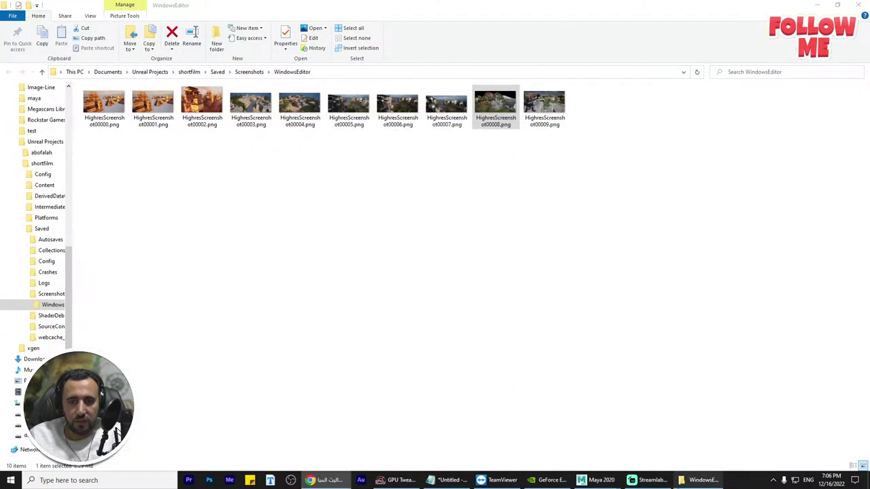
Switch to the Epic Games Launcher and launch the shortfilm project from the Unreal Engine library
{"action": "key", "text": "super"}
{"action": "type", "text": "re"}
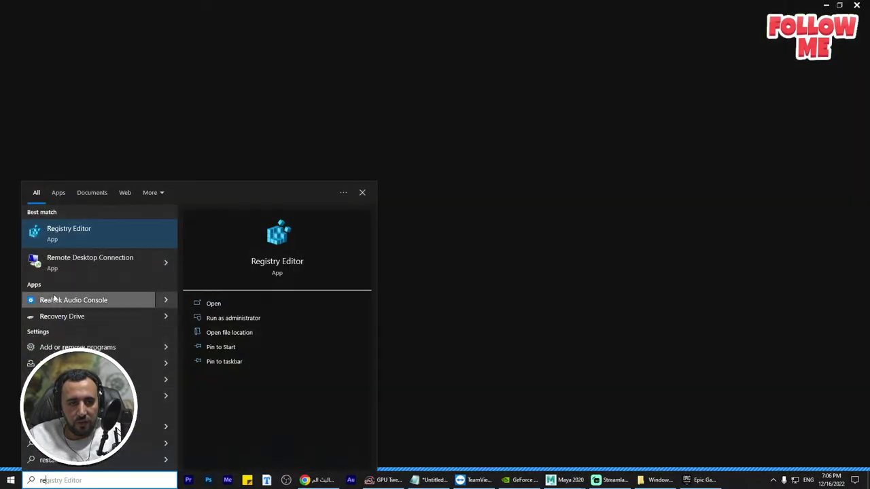
{"action": "key", "text": "ctrl+a"}
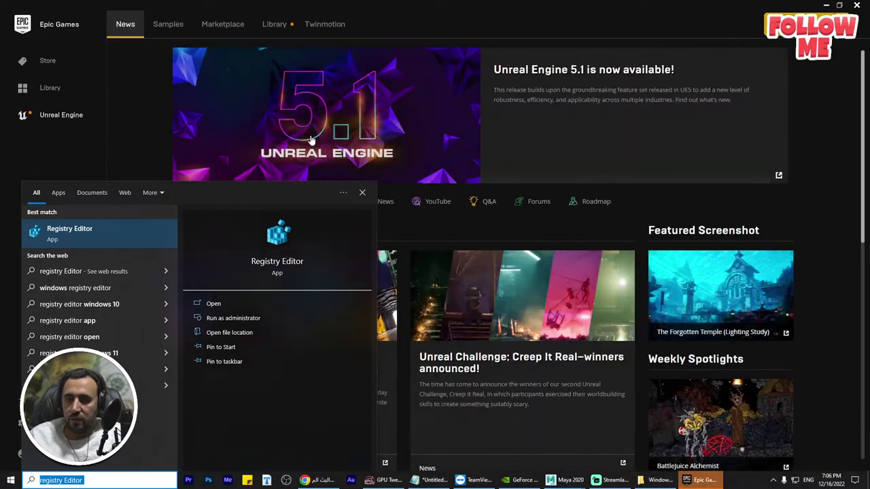
{"action": "left_click", "coordinate": [124, 83]}
{"action": "left_click", "coordinate": [278, 26]}
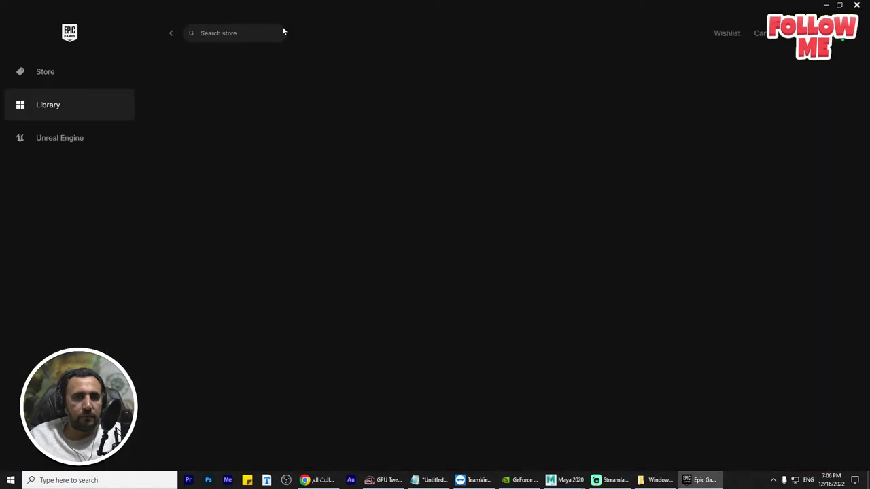
{"action": "left_click", "coordinate": [65, 140]}
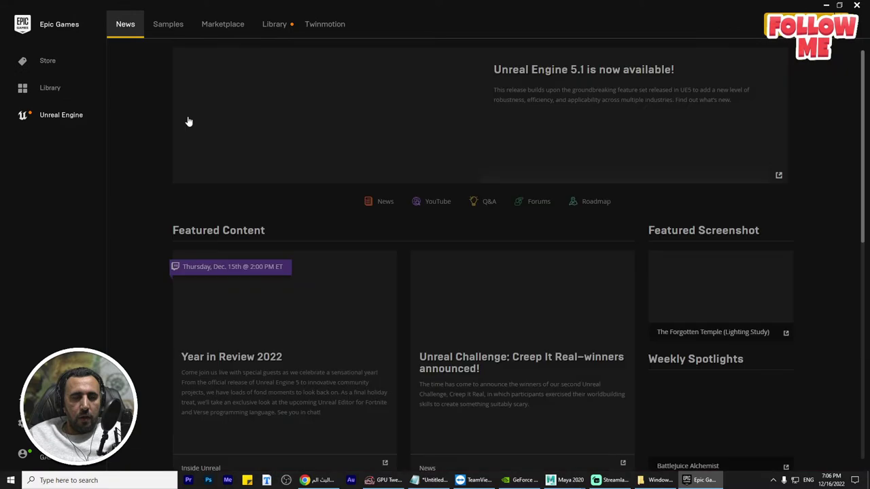
{"action": "left_click", "coordinate": [275, 25]}
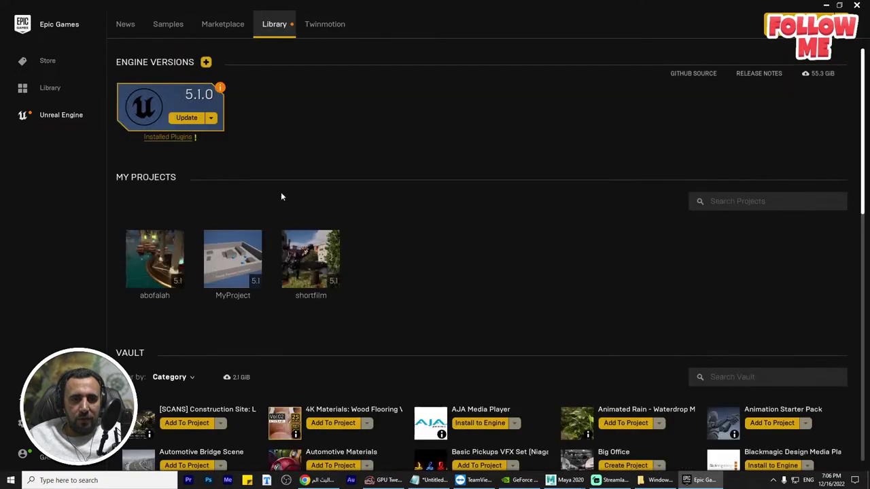
{"action": "right_click", "coordinate": [314, 252]}
{"action": "left_click", "coordinate": [338, 257]}
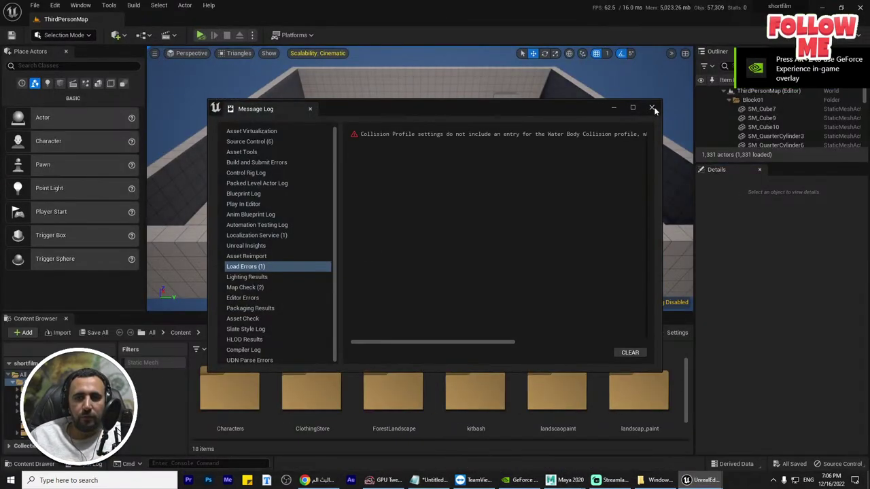
Dismiss the startup message log and project settings notice, and open level2 from the project's content folder
{"action": "left_click", "coordinate": [651, 108]}
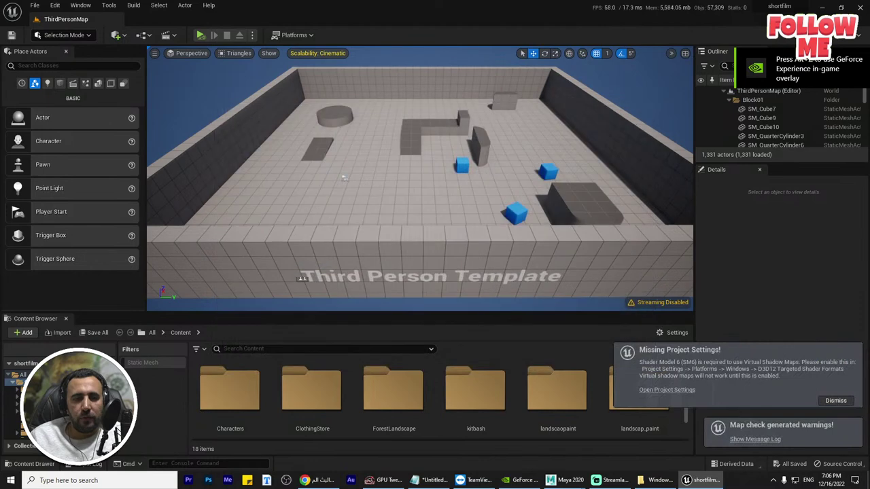
{"action": "left_click", "coordinate": [835, 401]}
{"action": "scroll", "coordinate": [636, 407], "scroll_direction": "down", "scroll_amount": 5}
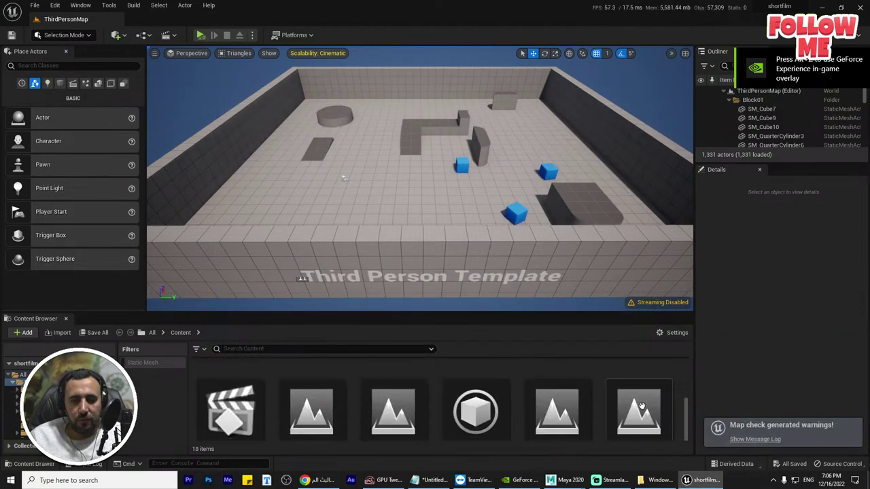
{"action": "double_click", "coordinate": [391, 380]}
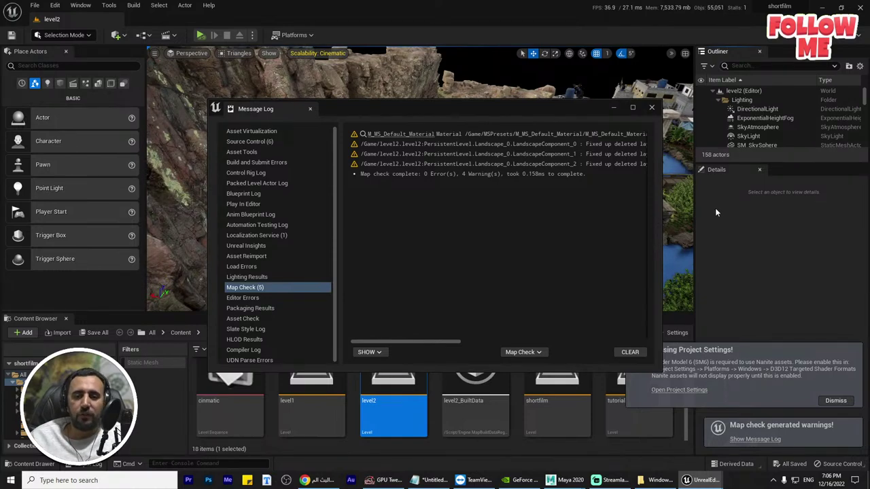
Dismiss the map check log and project settings notice, and enlarge the viewport facing the cliff wall and arch bridge
{"action": "left_click", "coordinate": [653, 109]}
{"action": "right_click_drag", "start_coordinate": [489, 177], "coordinate": [598, 173]}
{"action": "left_click", "coordinate": [836, 401]}
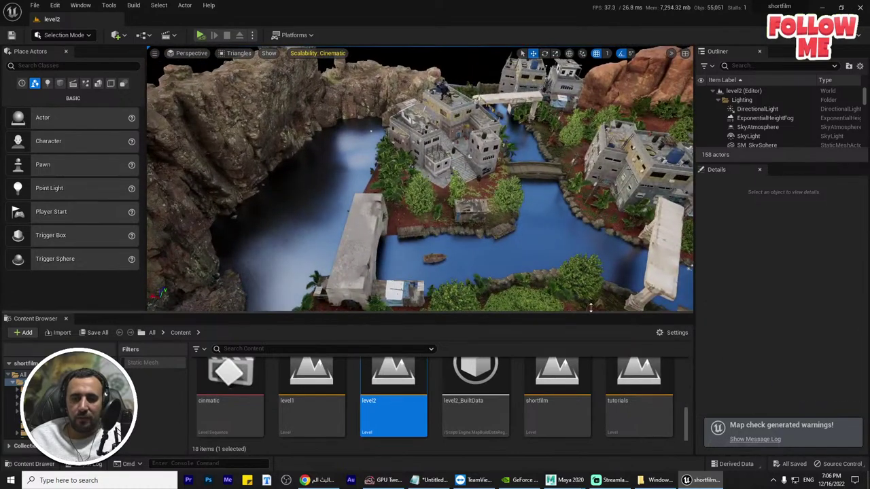
{"action": "left_click_drag", "start_coordinate": [582, 311], "coordinate": [565, 410]}
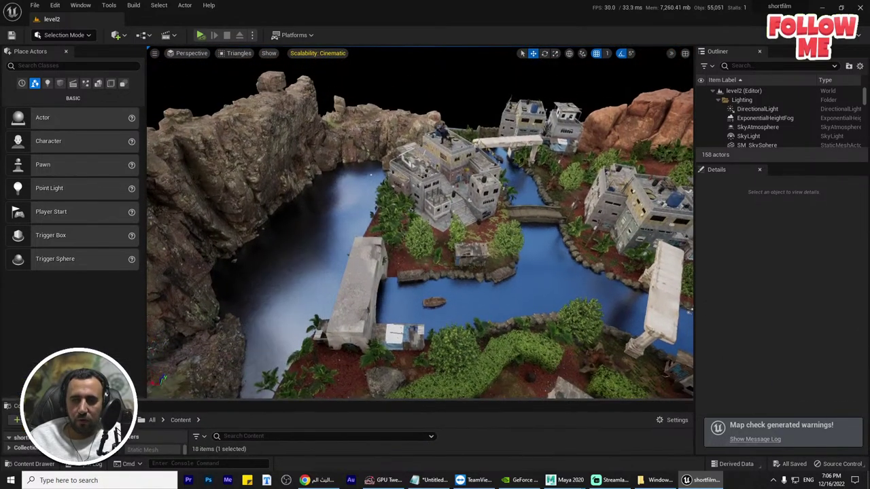
{"action": "right_click_drag", "start_coordinate": [462, 259], "coordinate": [348, 277]}
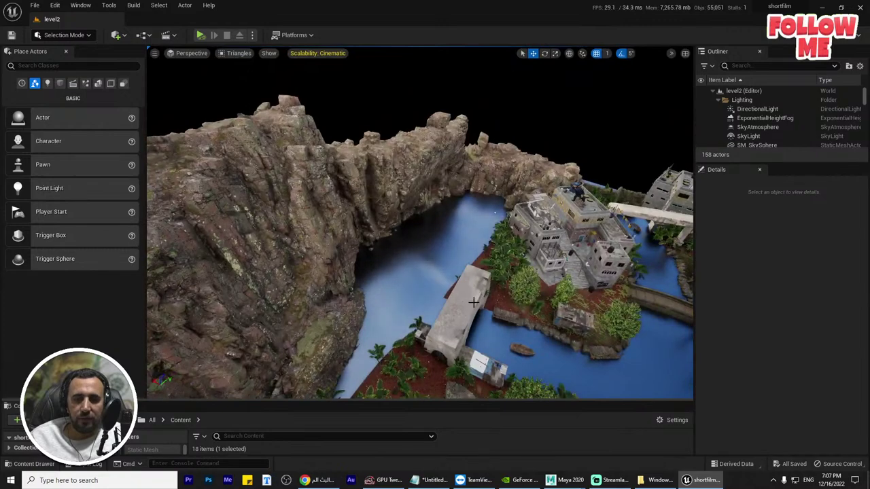
Place a basic cube on the water between the cliff wall and the arch bridge
{"action": "key", "text": "ctrl+space"}
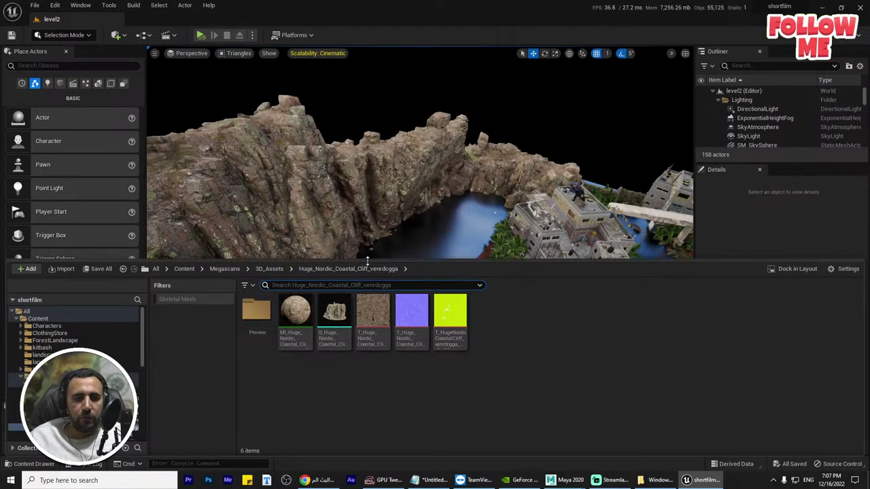
{"action": "left_click_drag", "start_coordinate": [367, 262], "coordinate": [366, 361]}
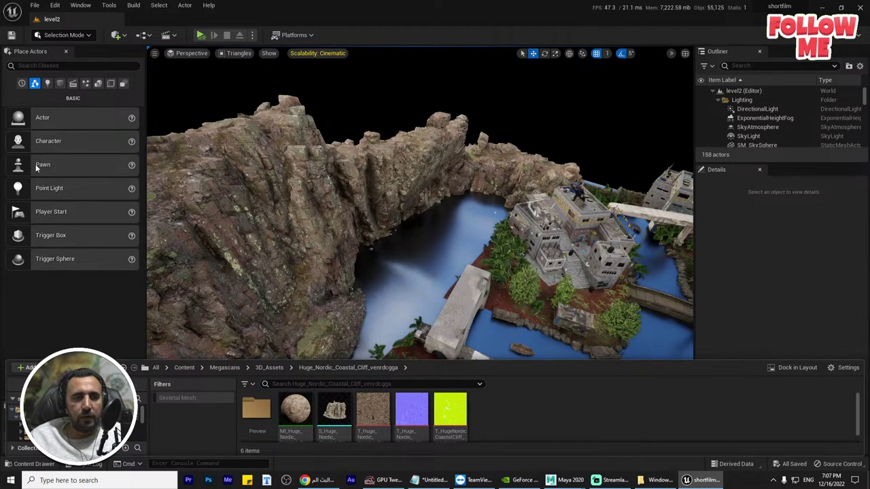
{"action": "left_click", "coordinate": [60, 83]}
{"action": "left_click_drag", "start_coordinate": [32, 128], "coordinate": [435, 226]}
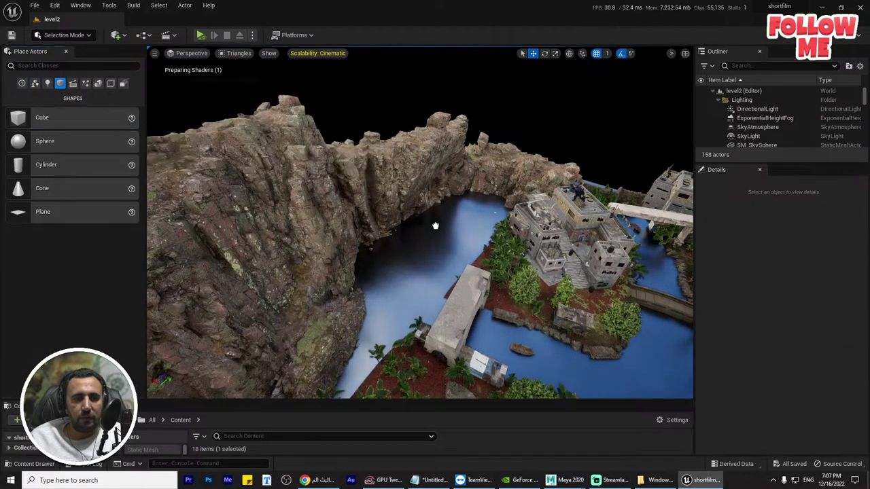
{"action": "left_click_drag", "start_coordinate": [412, 265], "coordinate": [410, 259]}
Scale the cube into a slab of about 27.5 by 88.5 and raise it to a Z location of 694
{"action": "key", "text": "r"}
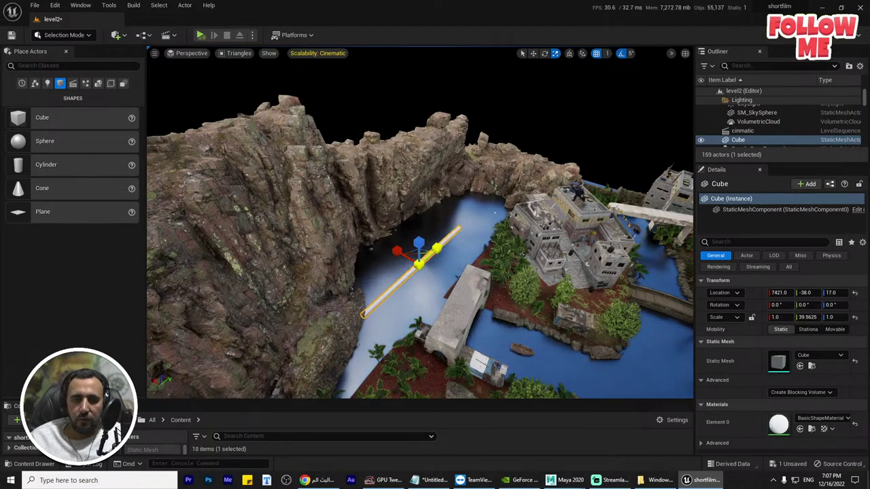
{"action": "left_click_drag", "start_coordinate": [389, 248], "coordinate": [406, 253]}
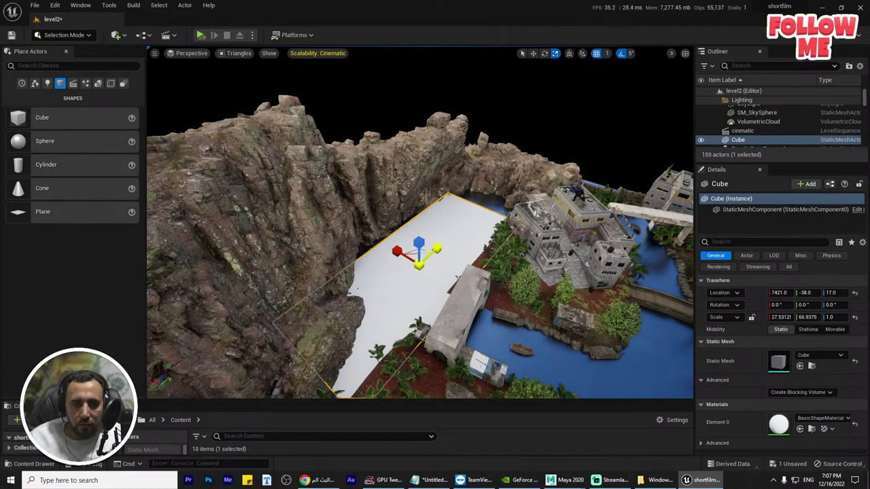
{"action": "left_click_drag", "start_coordinate": [436, 250], "coordinate": [424, 209]}
{"action": "key", "text": "w"}
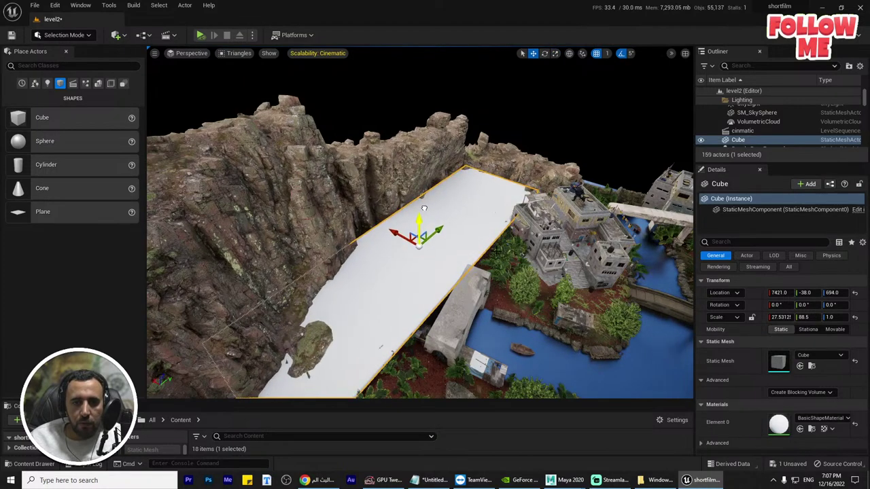
Widen the slab to an X scale of about 41.1 and push it into the cliff wall at X location 8186
{"action": "right_click_drag", "start_coordinate": [423, 209], "coordinate": [333, 210]}
{"action": "right_click_drag", "start_coordinate": [348, 376], "coordinate": [256, 369]}
{"action": "right_click_drag", "start_coordinate": [420, 222], "coordinate": [599, 204]}
{"action": "right_click_drag", "start_coordinate": [320, 350], "coordinate": [540, 317]}
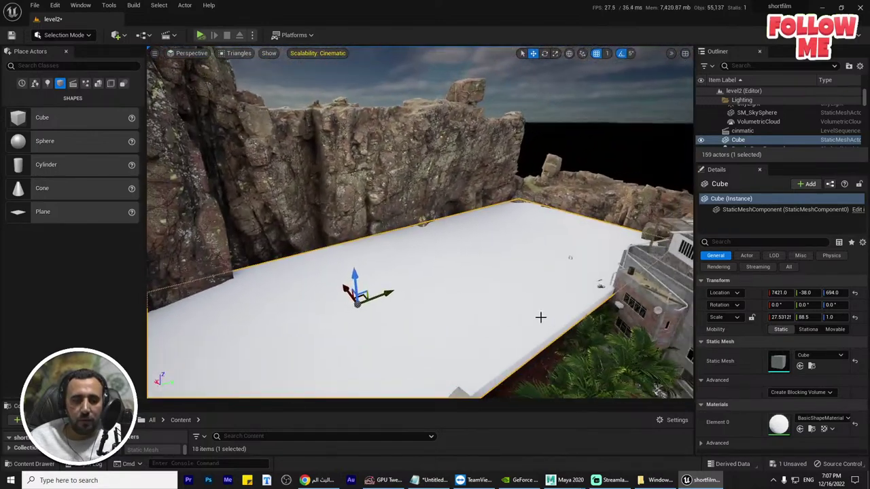
{"action": "key", "text": "r"}
{"action": "left_click_drag", "start_coordinate": [347, 290], "coordinate": [324, 258]}
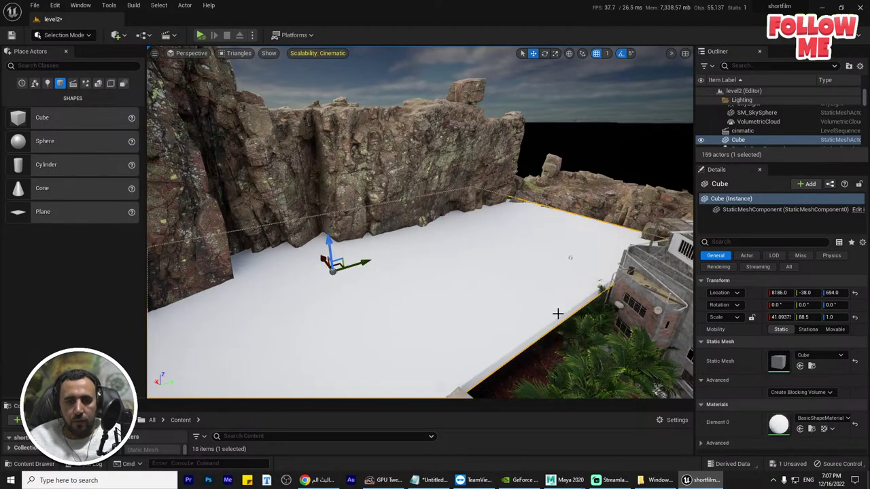
{"action": "mouse_move", "coordinate": [558, 313]}
{"action": "right_mouse_down"}
{"action": "mouse_move", "coordinate": [612, 333]}
{"action": "mouse_move", "coordinate": [445, 321]}
{"action": "mouse_move", "coordinate": [548, 323]}
{"action": "right_mouse_up"}
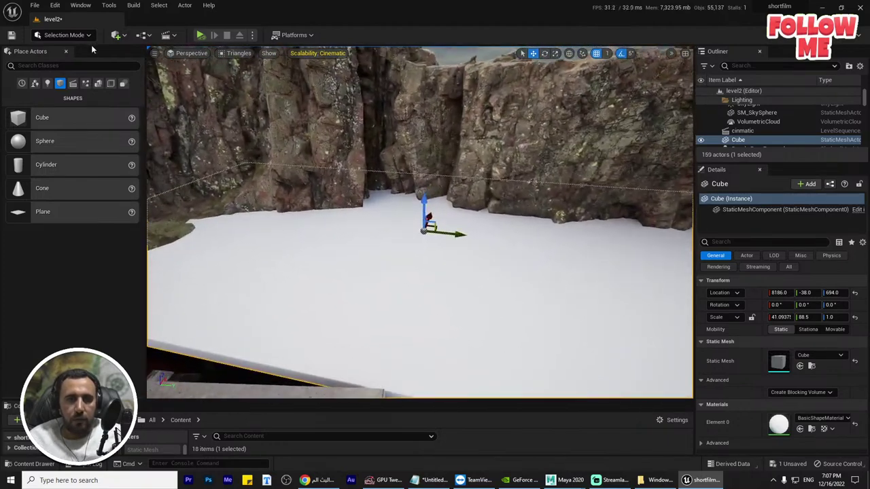
Open Quixel Bridge and select the downloaded Dry Trampled Mud material among the surfaces
{"action": "left_click", "coordinate": [85, 5]}
{"action": "left_click", "coordinate": [130, 269]}
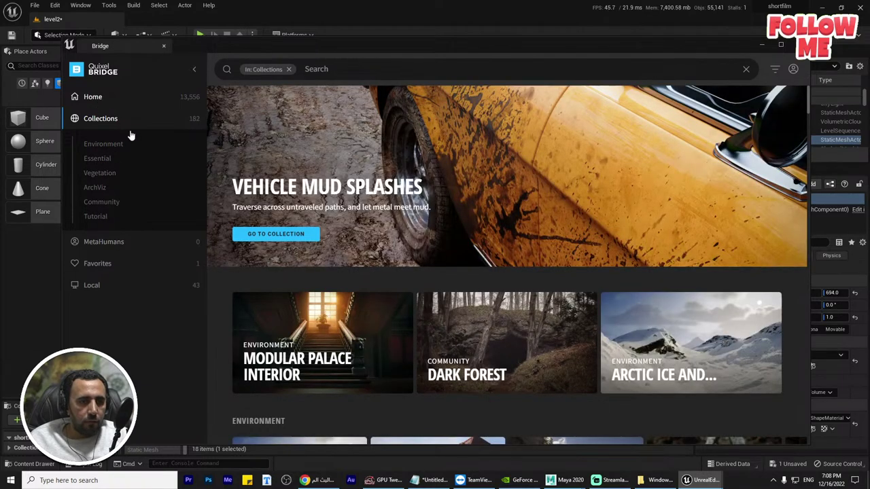
{"action": "left_click", "coordinate": [93, 97]}
{"action": "left_click", "coordinate": [102, 153]}
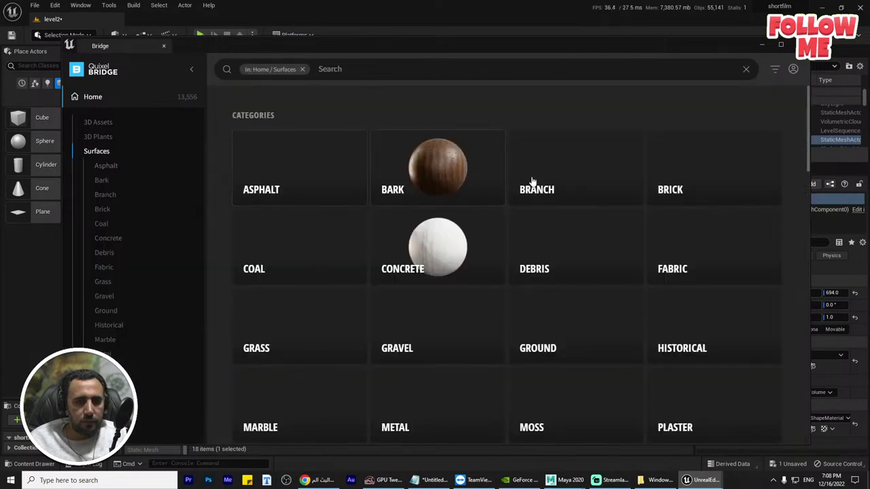
{"action": "scroll", "coordinate": [632, 284], "scroll_direction": "down", "scroll_amount": 6}
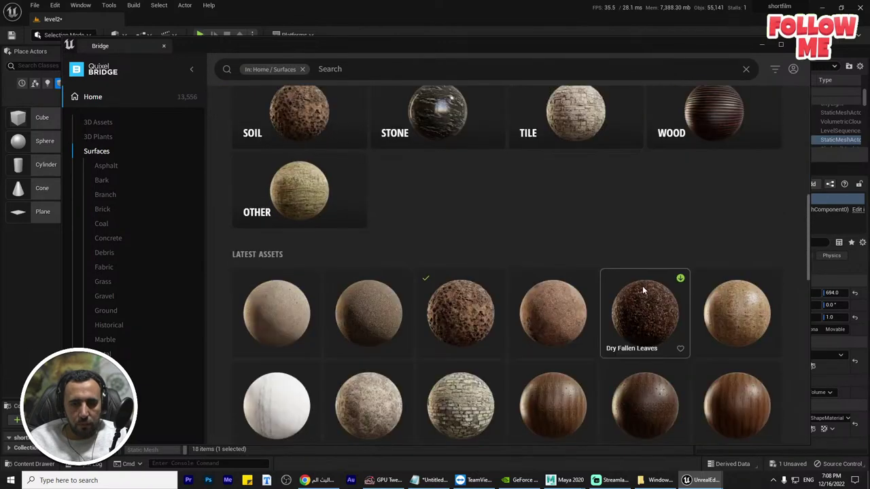
{"action": "scroll", "coordinate": [643, 290], "scroll_direction": "down", "scroll_amount": 2}
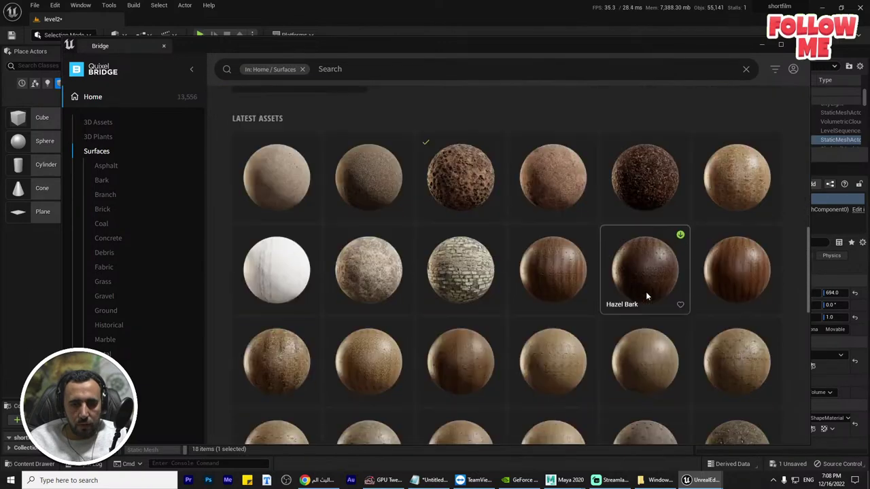
{"action": "left_click", "coordinate": [469, 197]}
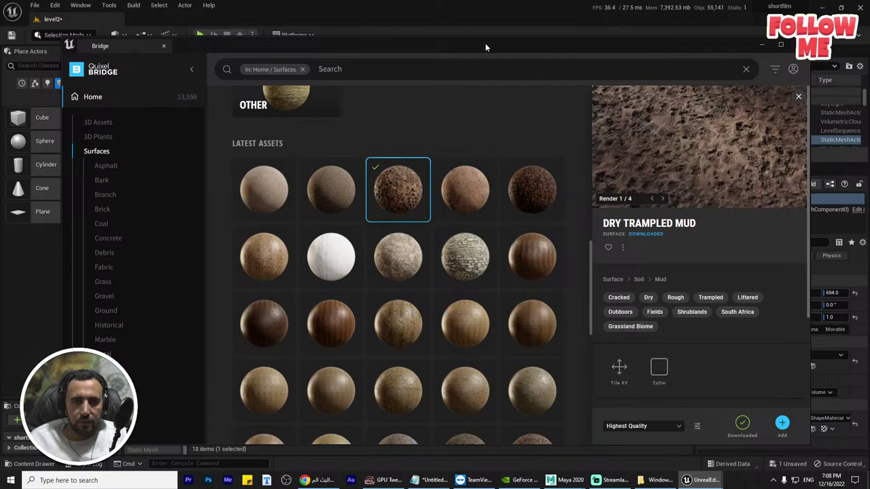
Apply the Dry Trampled Mud material from Bridge to the slab, and close Bridge
{"action": "left_click_drag", "start_coordinate": [485, 43], "coordinate": [115, 182]}
{"action": "left_click_drag", "start_coordinate": [27, 326], "coordinate": [565, 306]}
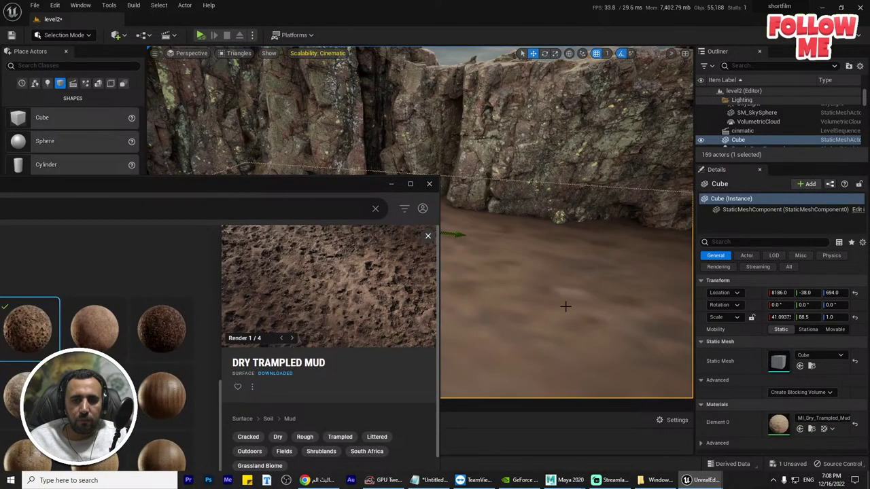
{"action": "left_click", "coordinate": [429, 186]}
{"action": "right_click_drag", "start_coordinate": [491, 243], "coordinate": [429, 252]}
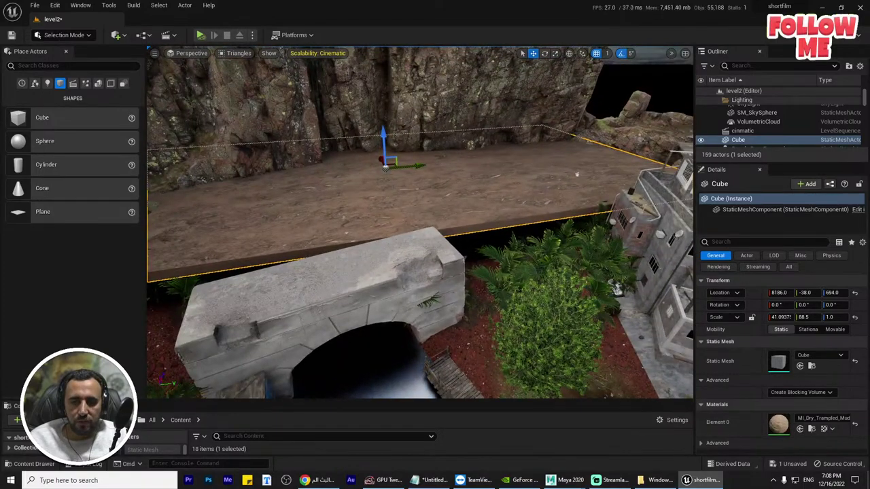
Create a material instance from the slab's Dry Trampled Mud material and try to apply it to the slab
{"action": "left_click", "coordinate": [812, 429]}
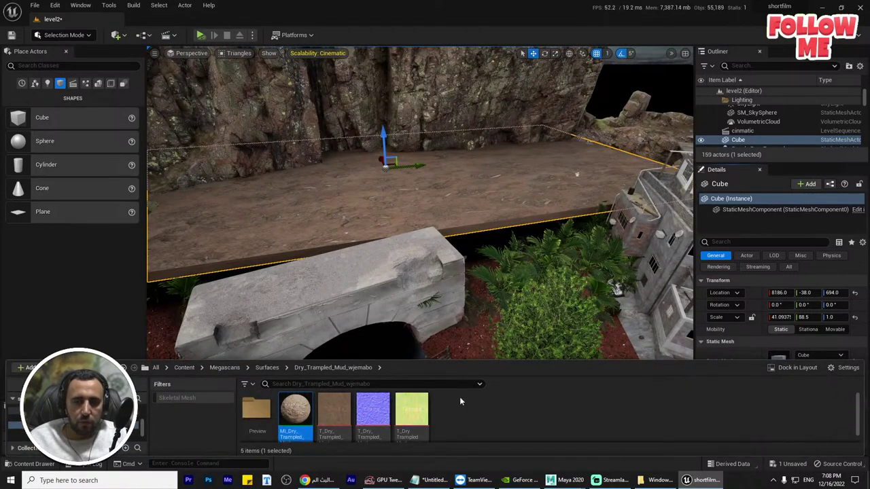
{"action": "right_click", "coordinate": [291, 409]}
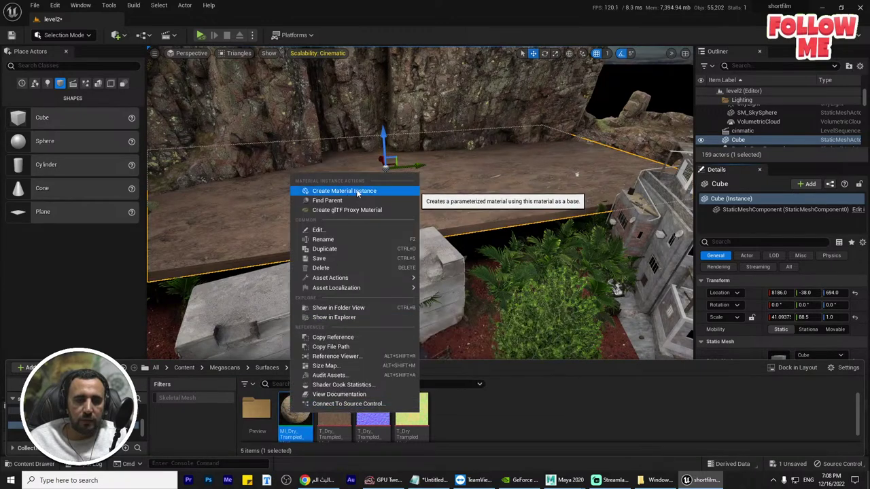
{"action": "left_click", "coordinate": [359, 193]}
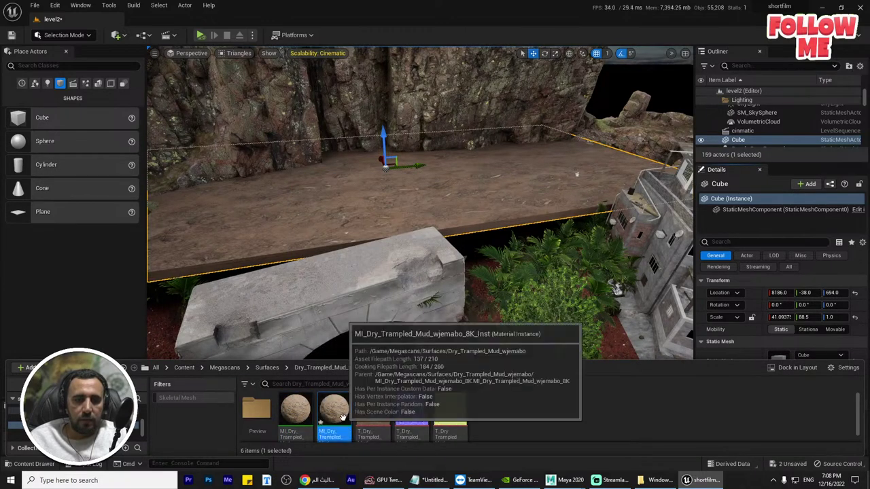
{"action": "left_click_drag", "start_coordinate": [343, 416], "coordinate": [419, 294]}
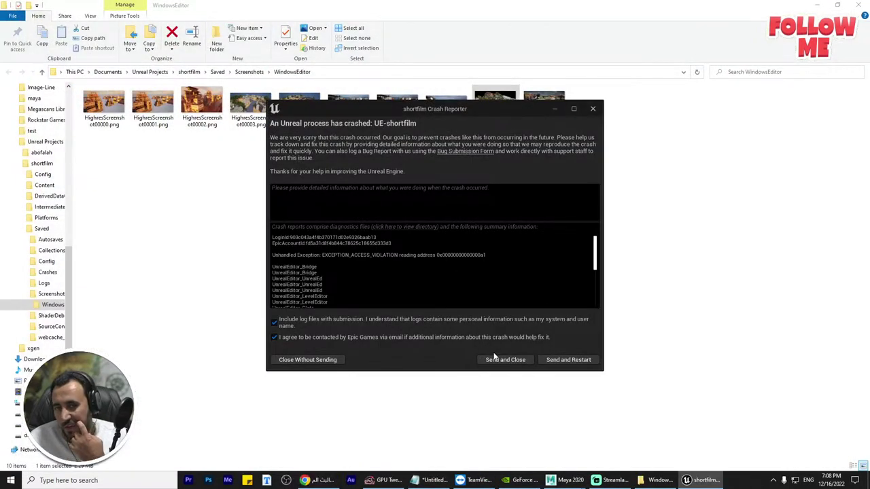
Dismiss the Unreal crash report without sending it, and switch to the Epic Games Launcher
{"action": "left_click", "coordinate": [594, 109]}
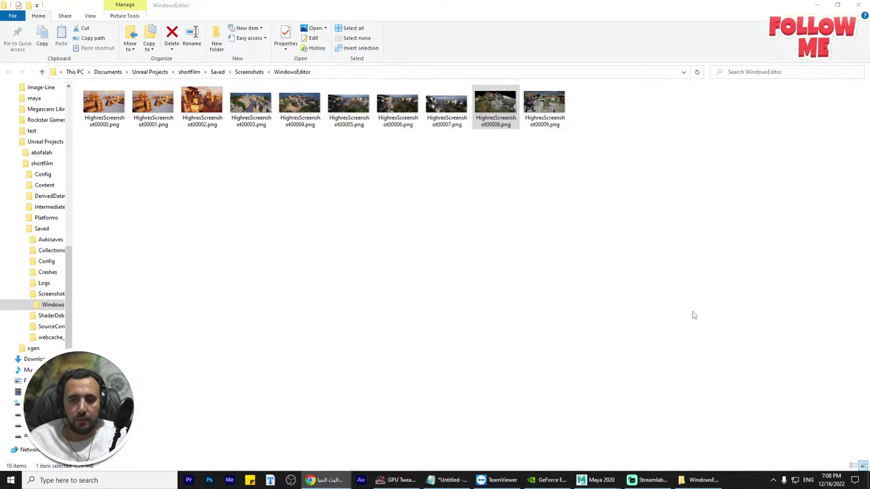
{"action": "key", "text": "super"}
{"action": "type", "text": "epic"}
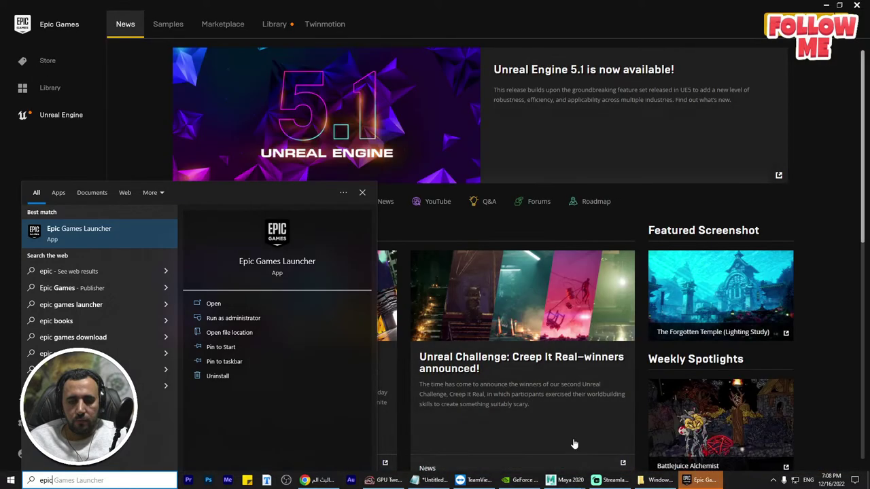
Switch to Maya and discard the untitled arch bridge scene without saving it
{"action": "left_click", "coordinate": [566, 480]}
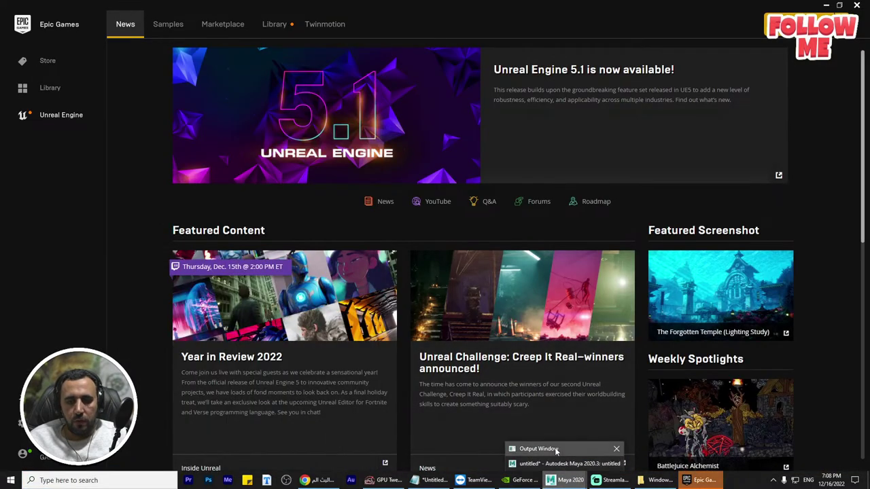
{"action": "left_click", "coordinate": [537, 448]}
{"action": "left_click", "coordinate": [563, 481]}
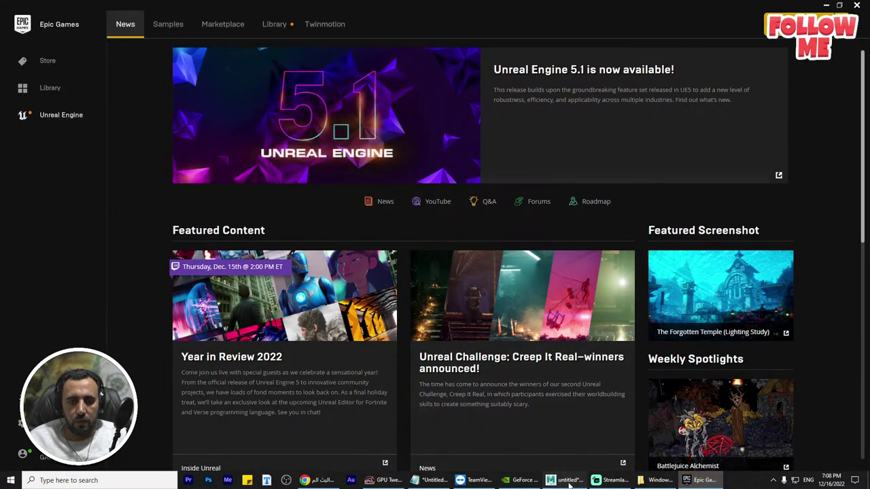
{"action": "left_click", "coordinate": [568, 482]}
{"action": "key", "text": "ctrl+n"}
{"action": "left_click", "coordinate": [437, 243]}
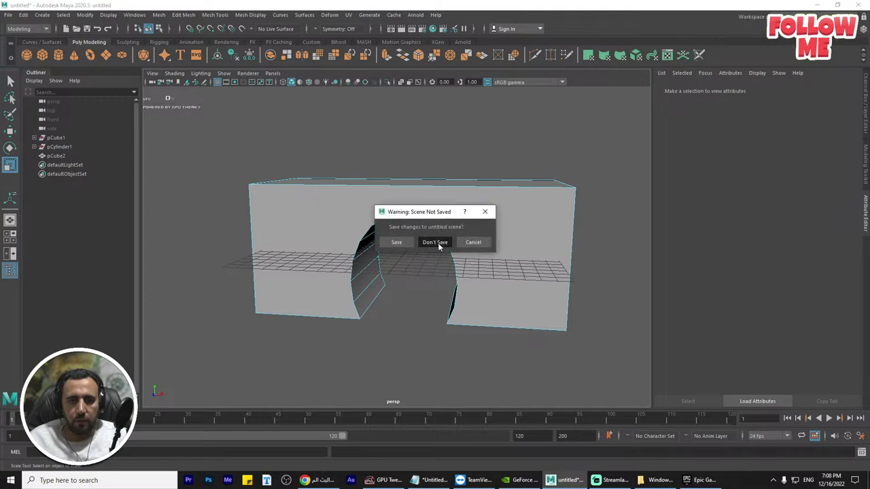
Close the TeamViewer and Maya windows
{"action": "mouse_move", "coordinate": [469, 487]}
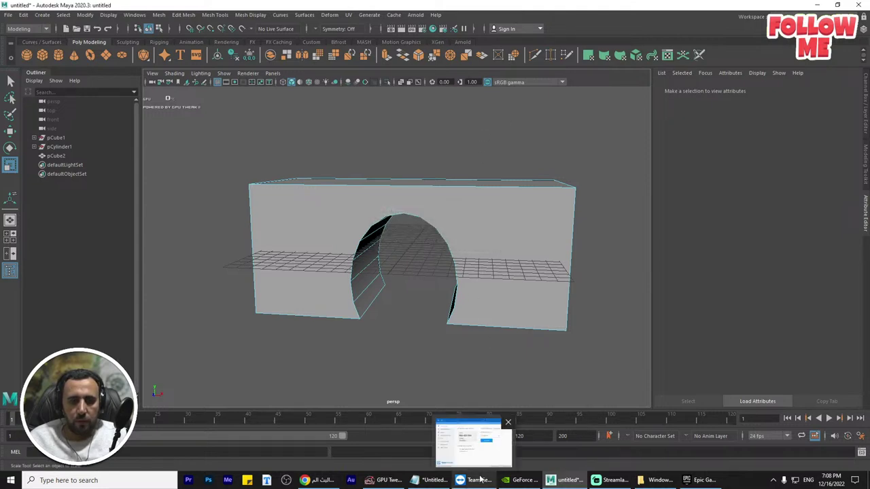
{"action": "left_click", "coordinate": [508, 423]}
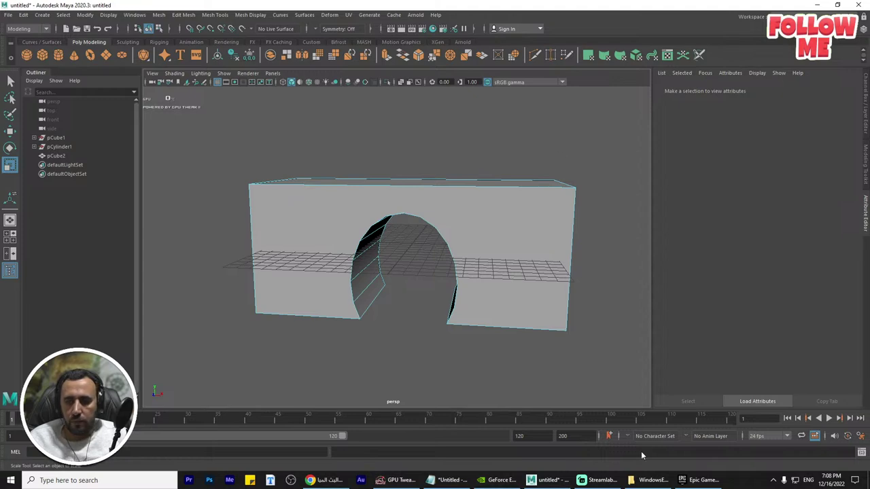
{"action": "right_click", "coordinate": [543, 484]}
{"action": "left_click", "coordinate": [534, 460]}
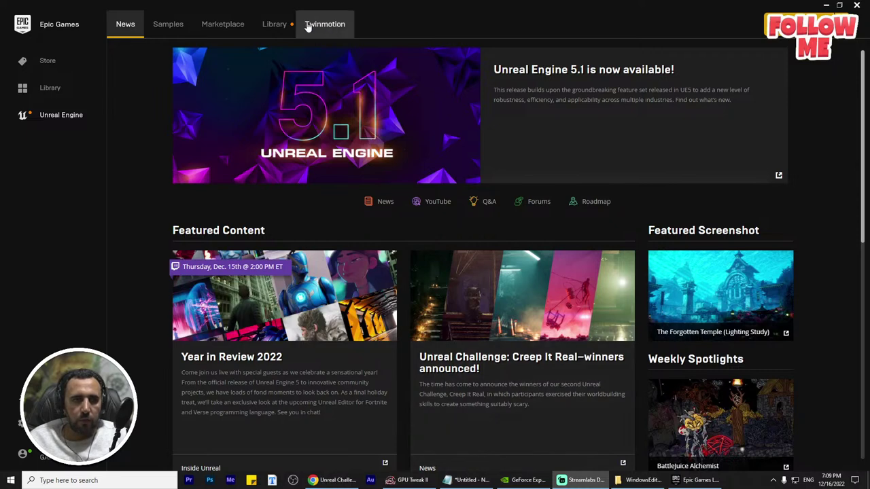
Switch to the Epic Games Launcher and open the Unreal Engine Marketplace
{"action": "left_click", "coordinate": [228, 31]}
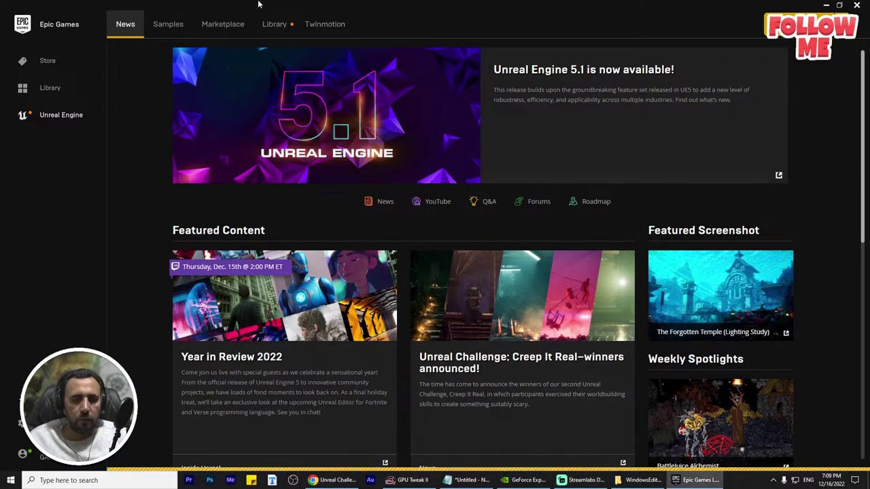
{"action": "right_click", "coordinate": [332, 481]}
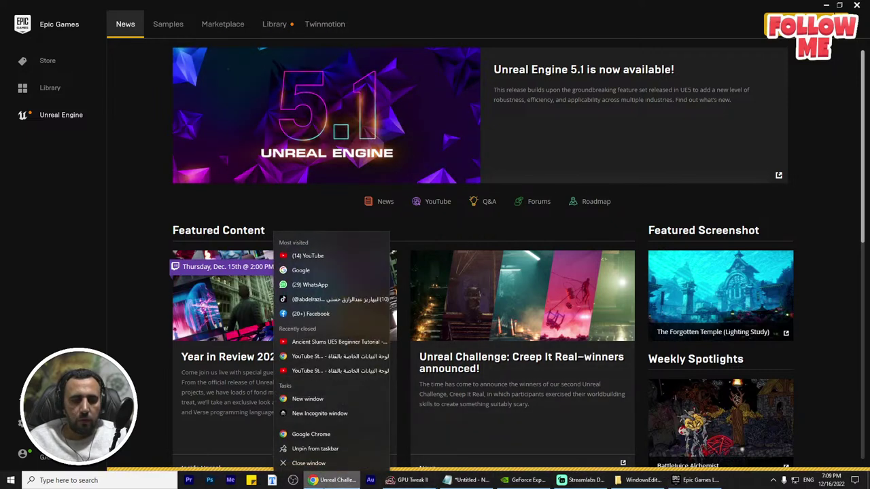
{"action": "left_click", "coordinate": [596, 4]}
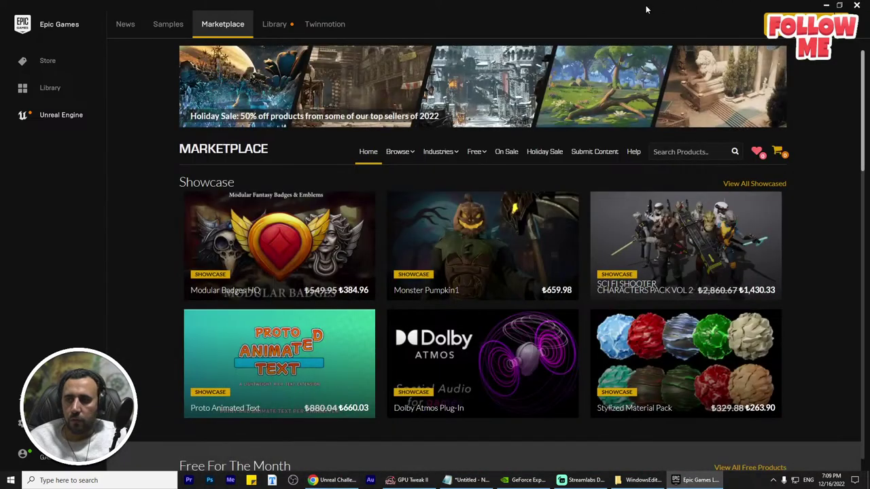
{"action": "key", "text": "alt+Tab"}
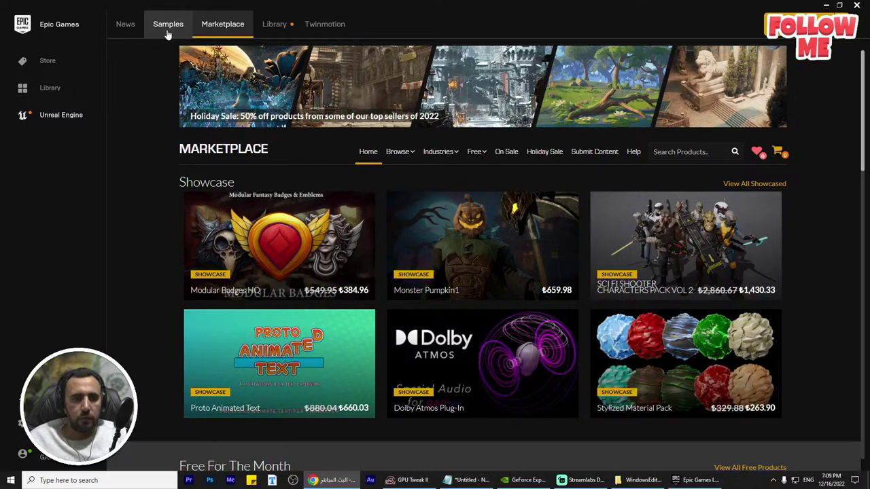
Open the shortfilm project from the launcher's Unreal Engine library and close the Message Log window
{"action": "left_click", "coordinate": [290, 28]}
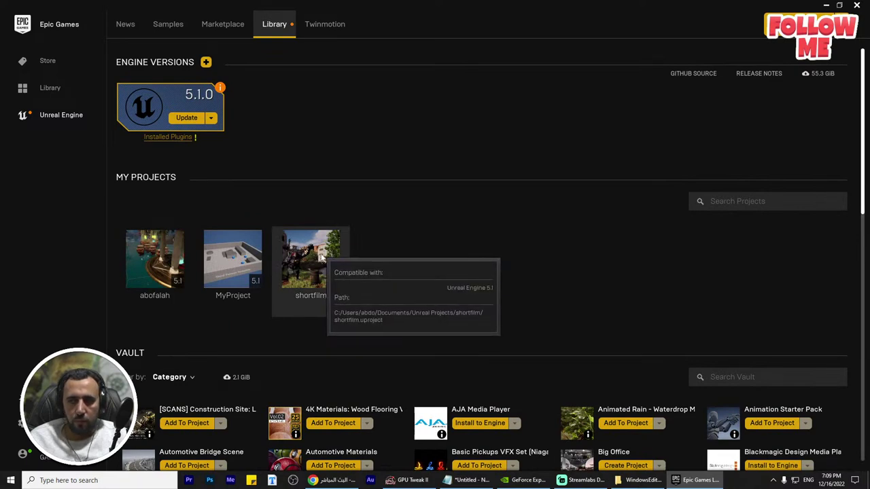
{"action": "right_click", "coordinate": [321, 259]}
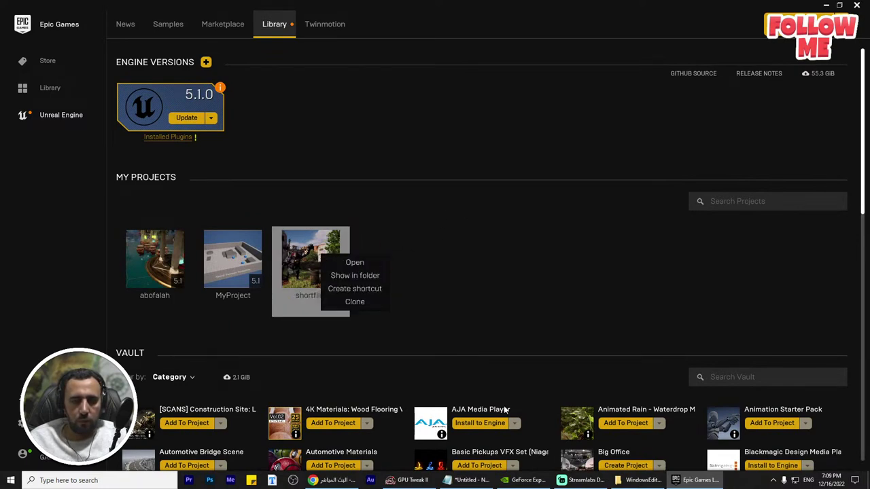
{"action": "left_click", "coordinate": [416, 292]}
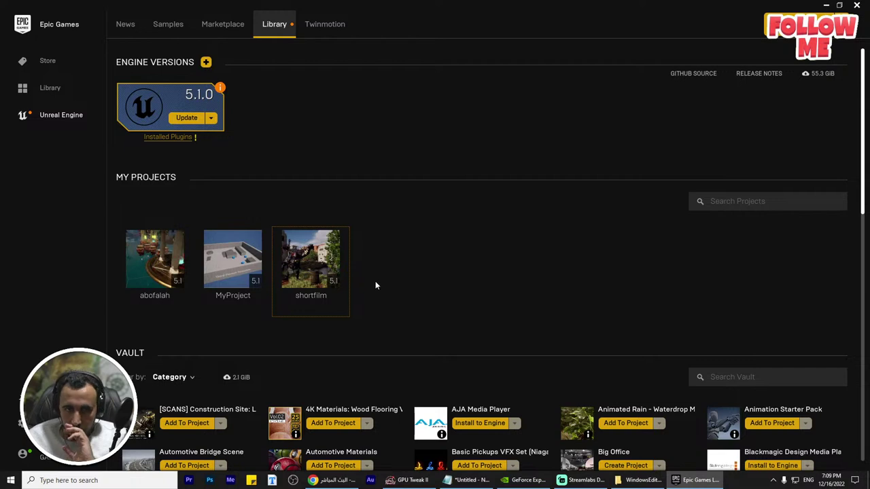
{"action": "right_click", "coordinate": [316, 260]}
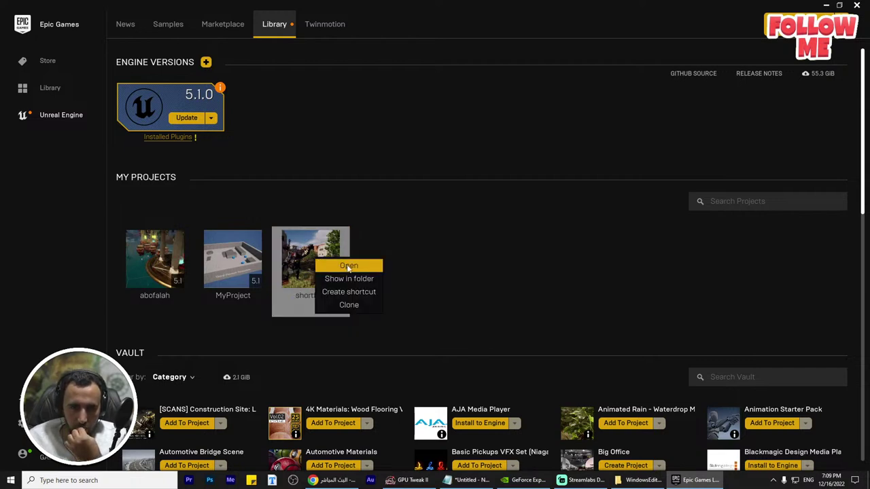
{"action": "left_click", "coordinate": [348, 266]}
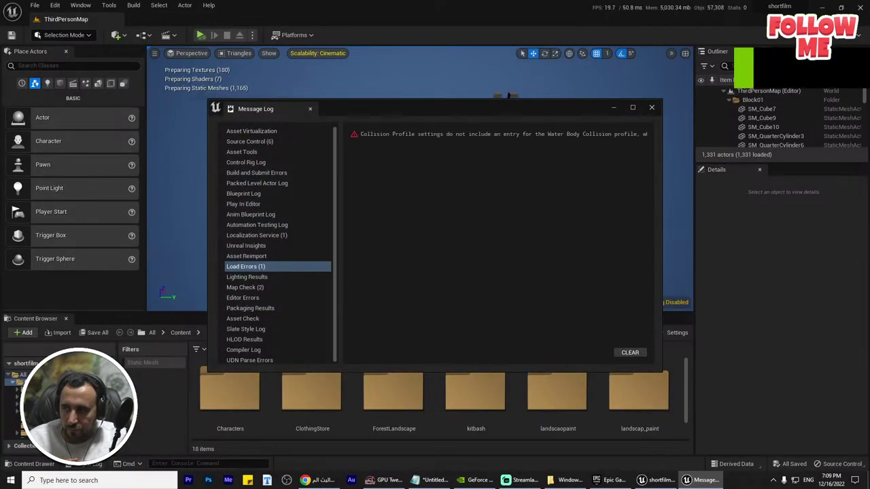
{"action": "left_click", "coordinate": [652, 108]}
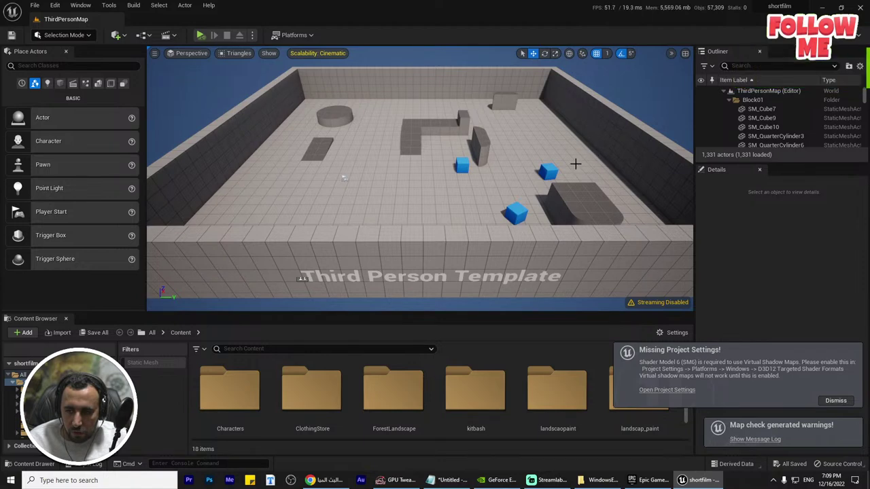
Open the level2 map from the Content folder and dismiss the Message Log and missing project settings notices
{"action": "scroll", "coordinate": [429, 160], "scroll_direction": "up", "scroll_amount": 3}
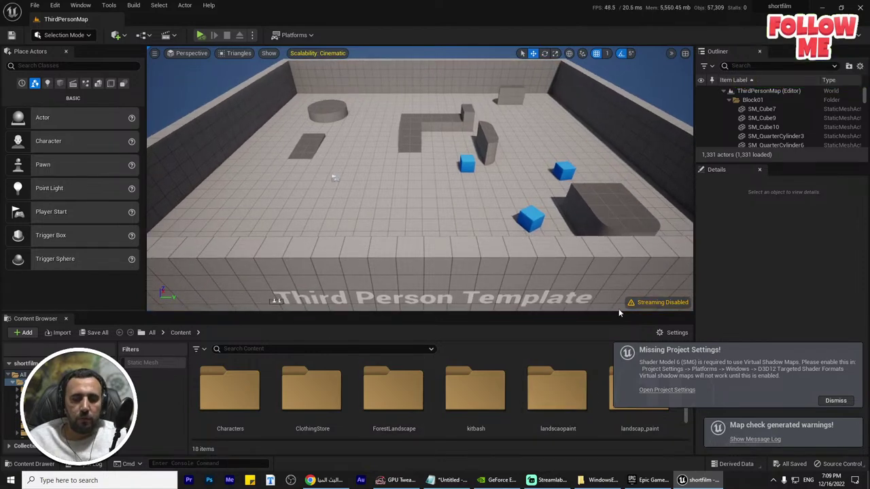
{"action": "left_click_drag", "start_coordinate": [611, 313], "coordinate": [612, 242]}
{"action": "left_click", "coordinate": [836, 400]}
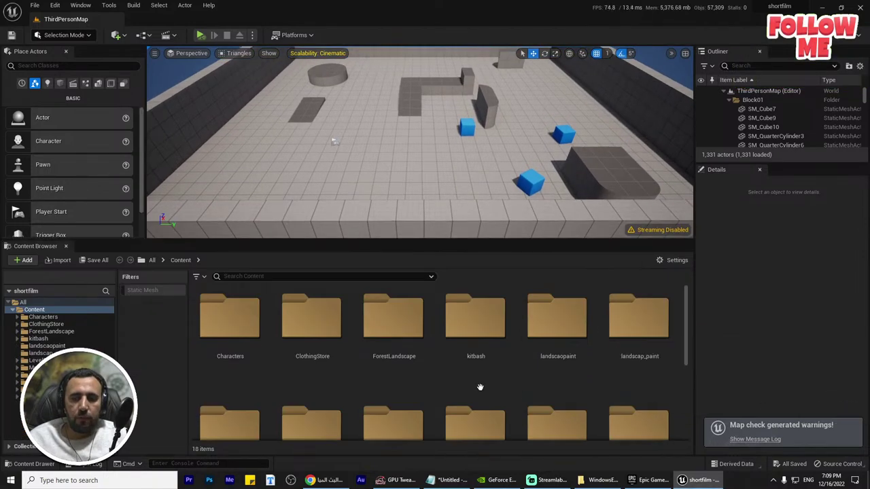
{"action": "scroll", "coordinate": [480, 387], "scroll_direction": "down", "scroll_amount": 4}
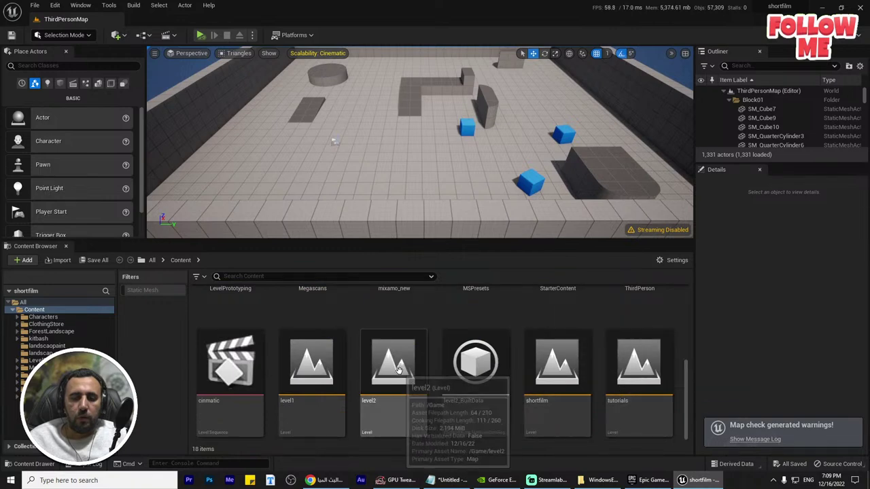
{"action": "double_click", "coordinate": [393, 371]}
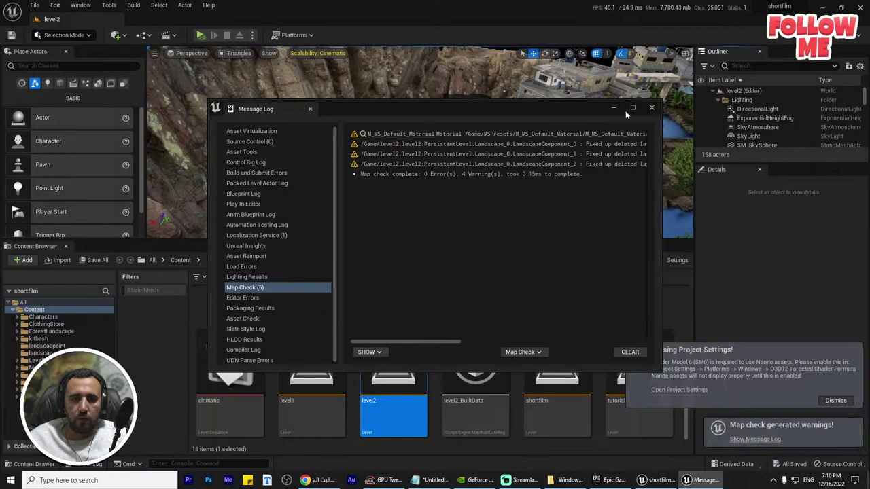
{"action": "left_click", "coordinate": [652, 110]}
{"action": "mouse_move", "coordinate": [519, 197]}
{"action": "right_mouse_down"}
{"action": "mouse_move", "coordinate": [514, 210]}
{"action": "mouse_move", "coordinate": [519, 197]}
{"action": "right_mouse_up"}
{"action": "left_click_drag", "start_coordinate": [501, 240], "coordinate": [504, 385]}
{"action": "left_click", "coordinate": [827, 399]}
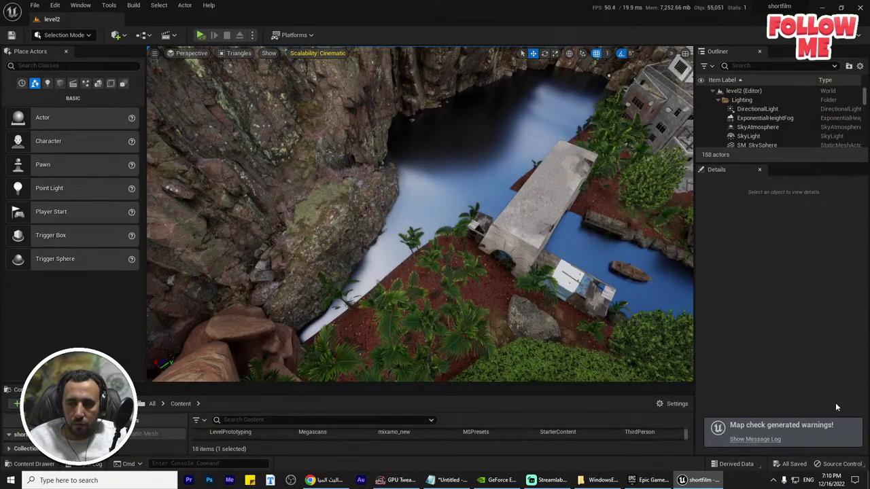
Set all engine scalability groups to High and close the WindowsEditor screenshots folder window
{"action": "left_click", "coordinate": [850, 35]}
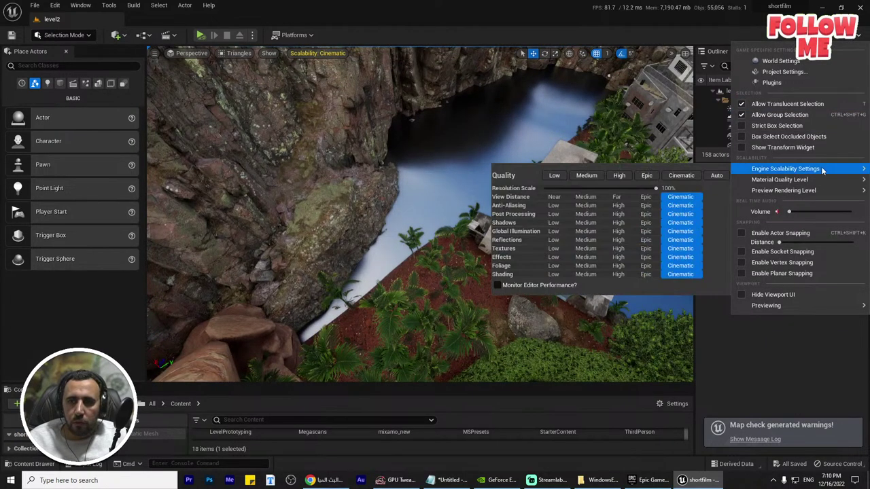
{"action": "mouse_move", "coordinate": [821, 182]}
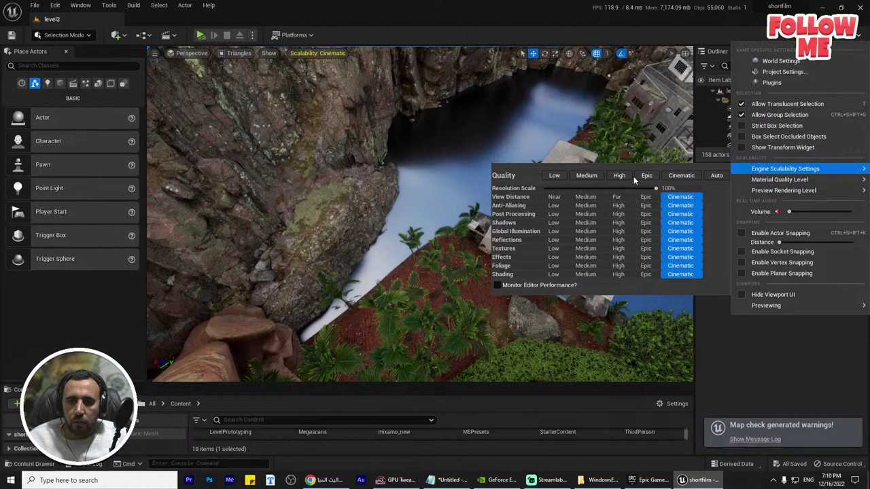
{"action": "left_click", "coordinate": [619, 176]}
{"action": "mouse_move", "coordinate": [779, 180]}
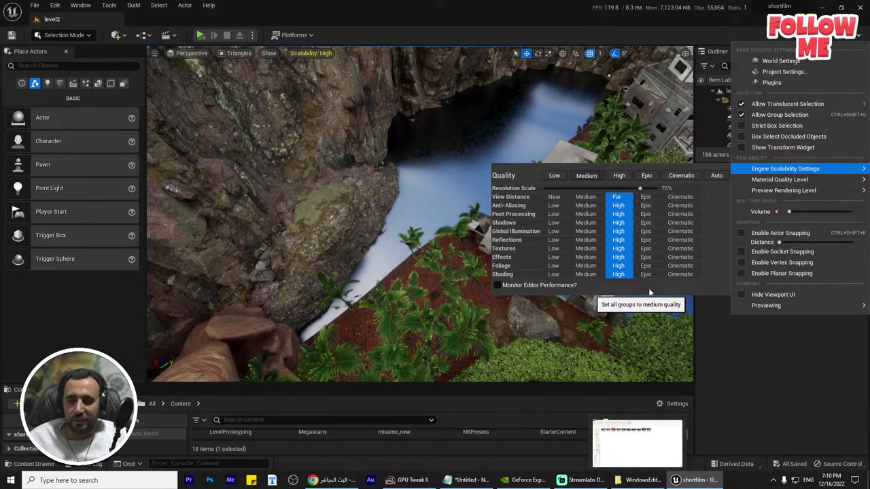
{"action": "left_click", "coordinate": [640, 483]}
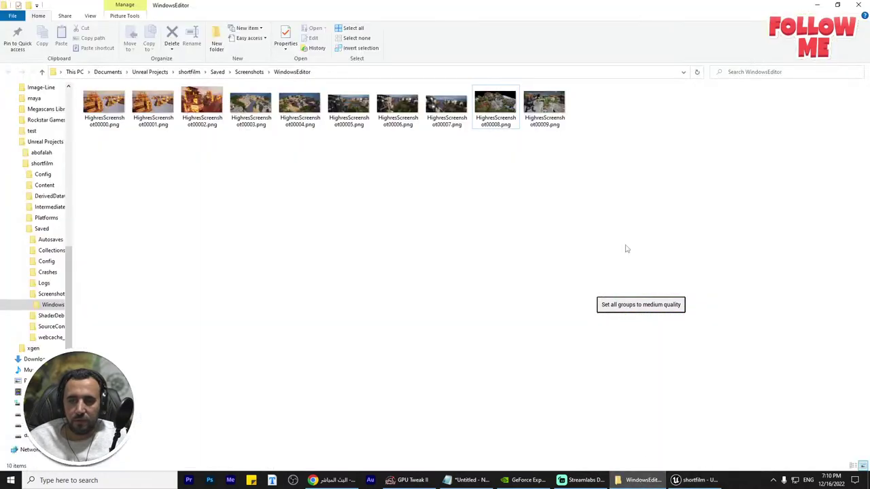
{"action": "left_click", "coordinate": [859, 8]}
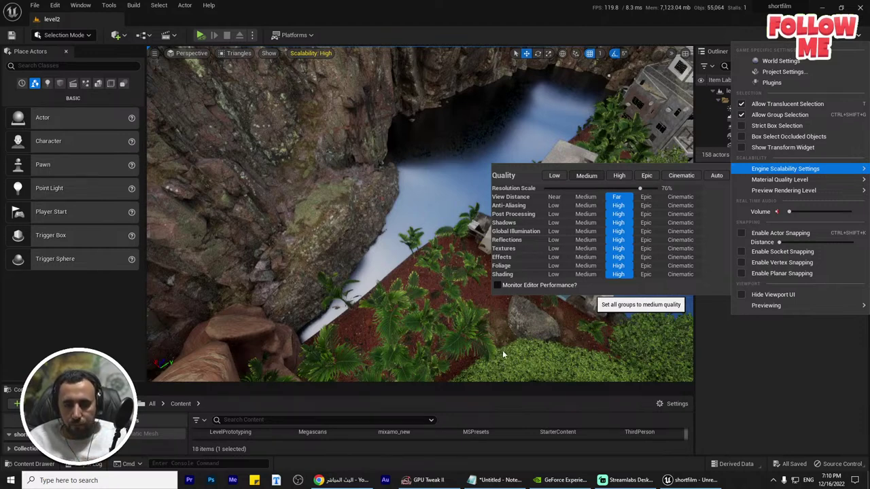
Lower all engine scalability groups to Medium
{"action": "left_click", "coordinate": [587, 175]}
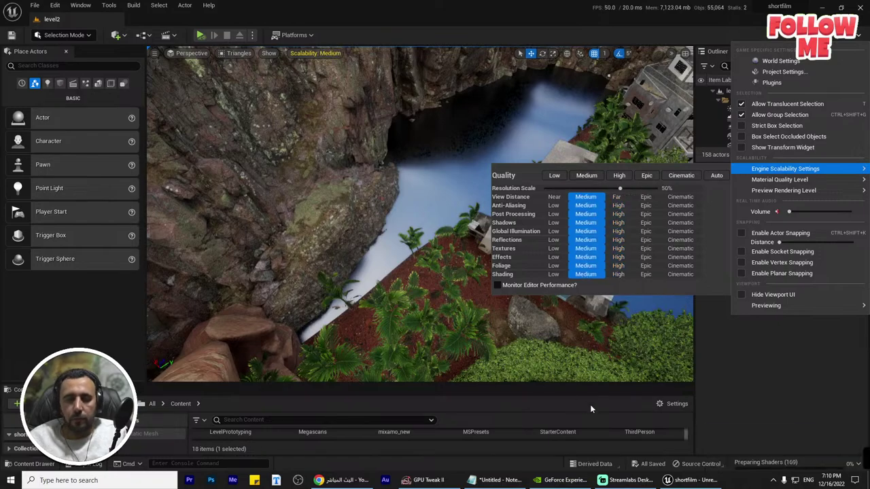
{"action": "right_click_drag", "start_coordinate": [420, 214], "coordinate": [571, 216]}
{"action": "mouse_move", "coordinate": [463, 229]}
{"action": "right_mouse_down"}
{"action": "mouse_move", "coordinate": [429, 219]}
{"action": "mouse_move", "coordinate": [598, 221]}
{"action": "mouse_move", "coordinate": [464, 229]}
{"action": "right_mouse_up"}
Raise all engine scalability groups from Medium back to High
{"action": "left_click", "coordinate": [849, 36]}
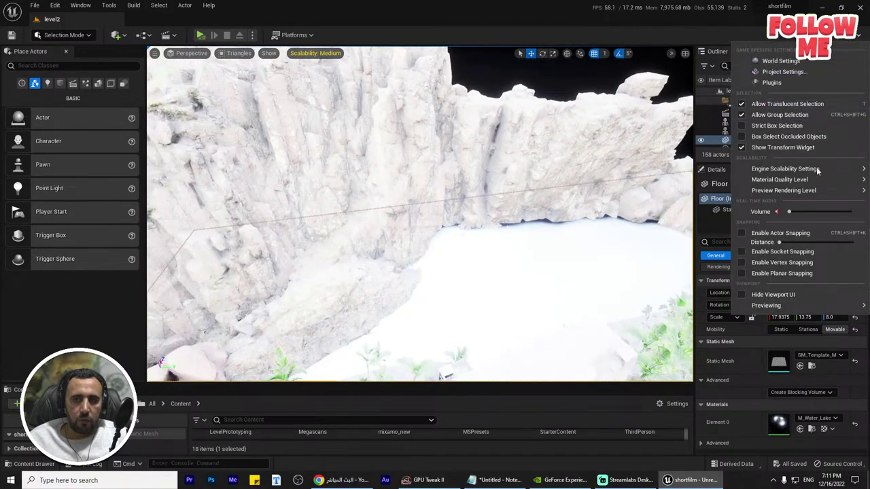
{"action": "mouse_move", "coordinate": [816, 182]}
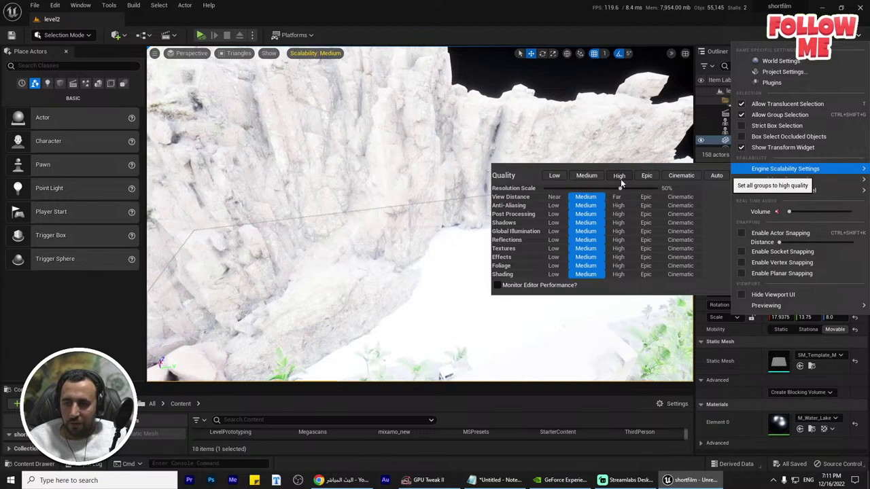
{"action": "left_click", "coordinate": [624, 180]}
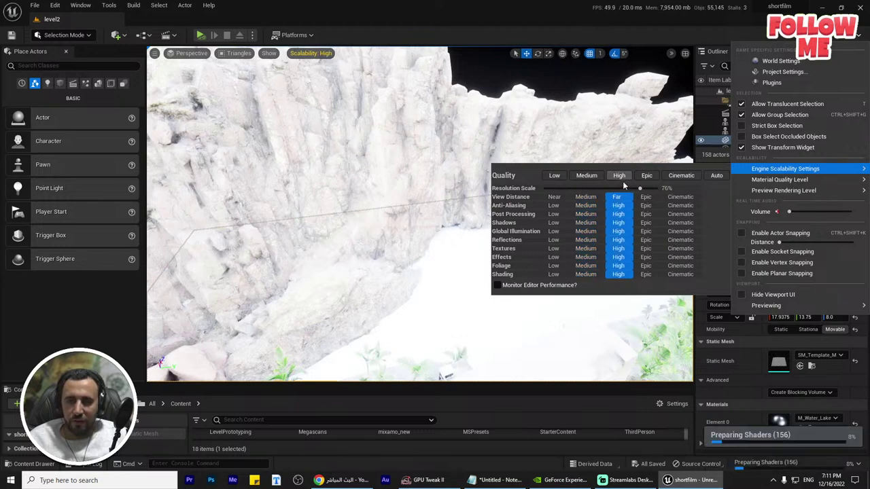
{"action": "right_click_drag", "start_coordinate": [449, 190], "coordinate": [292, 238]}
{"action": "right_click_drag", "start_coordinate": [420, 214], "coordinate": [486, 244]}
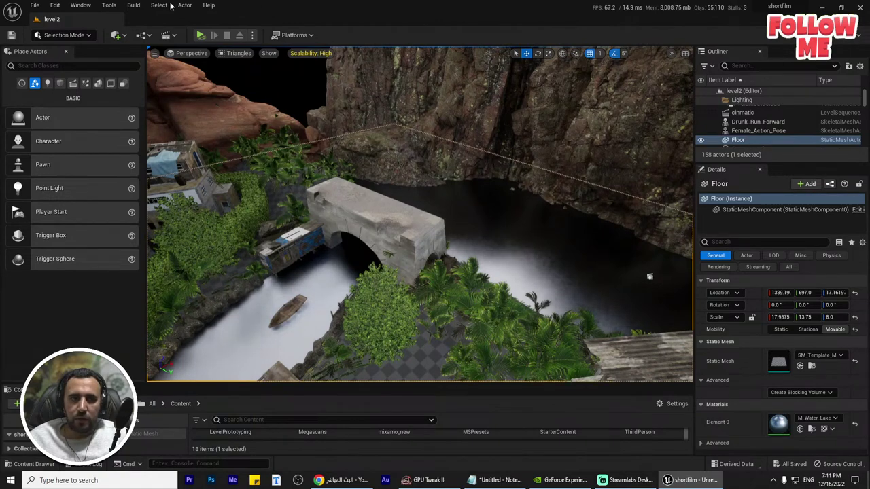
Open Quixel Bridge and browse to the Soil category of Surfaces
{"action": "left_click", "coordinate": [80, 5]}
{"action": "left_click", "coordinate": [114, 268]}
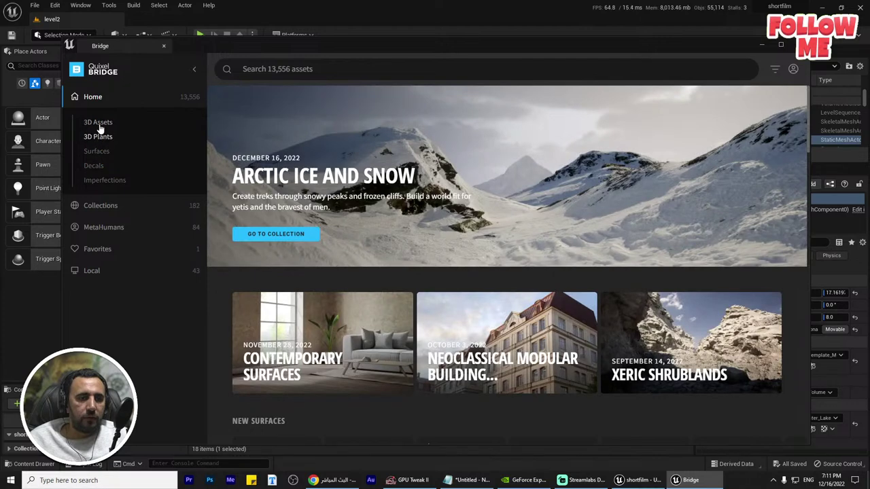
{"action": "left_click", "coordinate": [97, 152]}
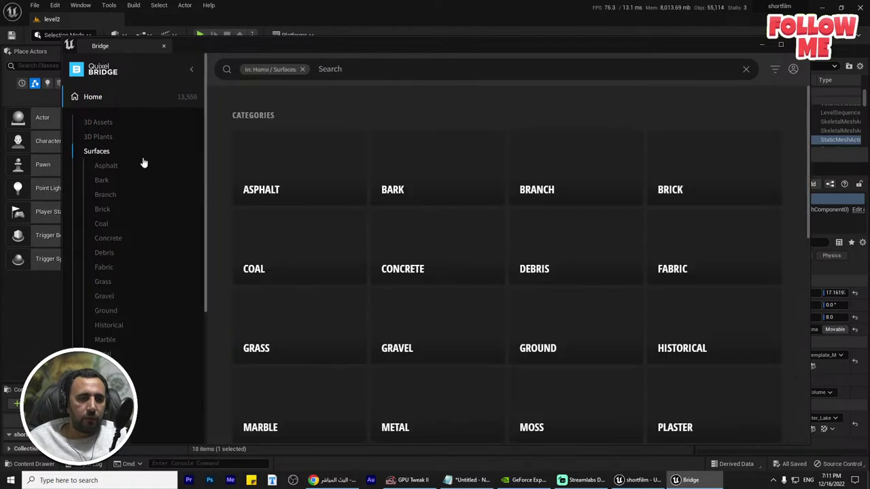
{"action": "scroll", "coordinate": [612, 258], "scroll_direction": "down", "scroll_amount": 3}
{"action": "scroll", "coordinate": [643, 267], "scroll_direction": "down", "scroll_amount": 2}
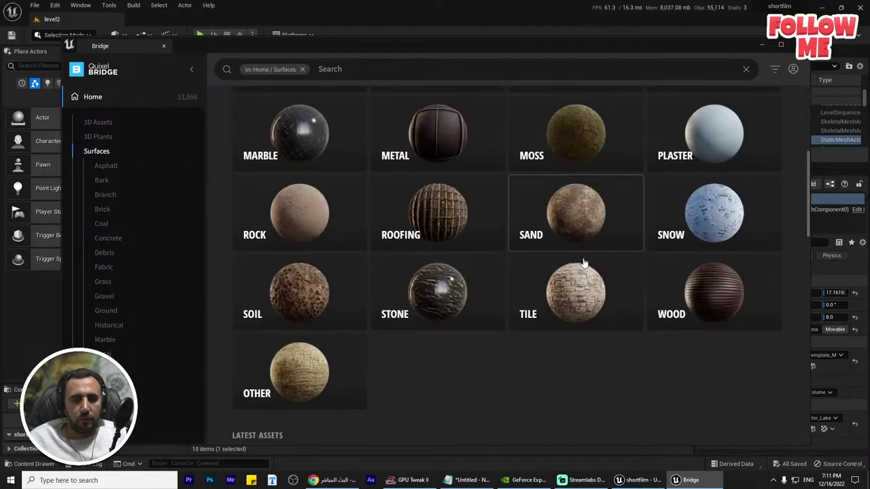
{"action": "left_click", "coordinate": [306, 295]}
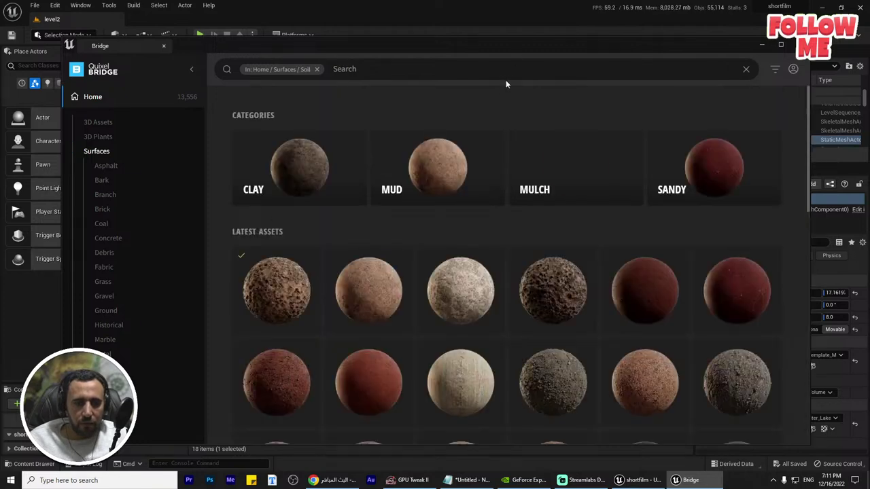
Apply the Dry Trampled Mud surface to the stone arch bridge, close Quixel Bridge and save the level
{"action": "left_click_drag", "start_coordinate": [506, 49], "coordinate": [801, 63]}
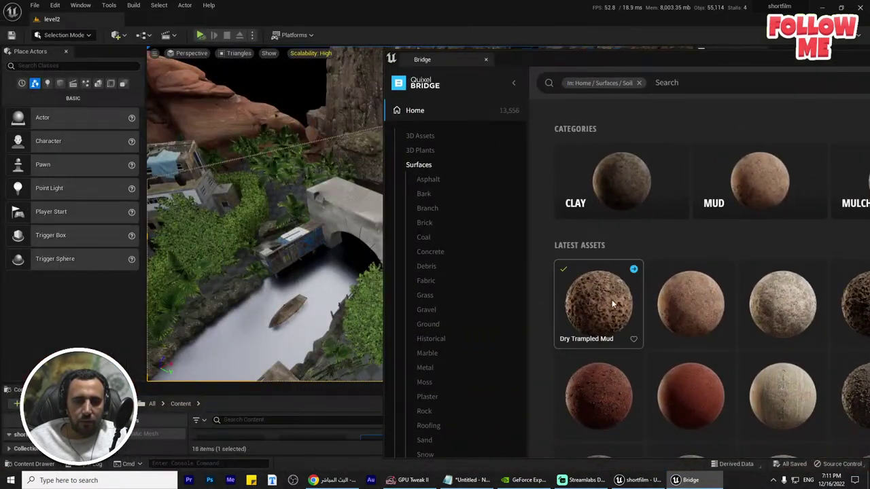
{"action": "left_click_drag", "start_coordinate": [599, 304], "coordinate": [341, 200]}
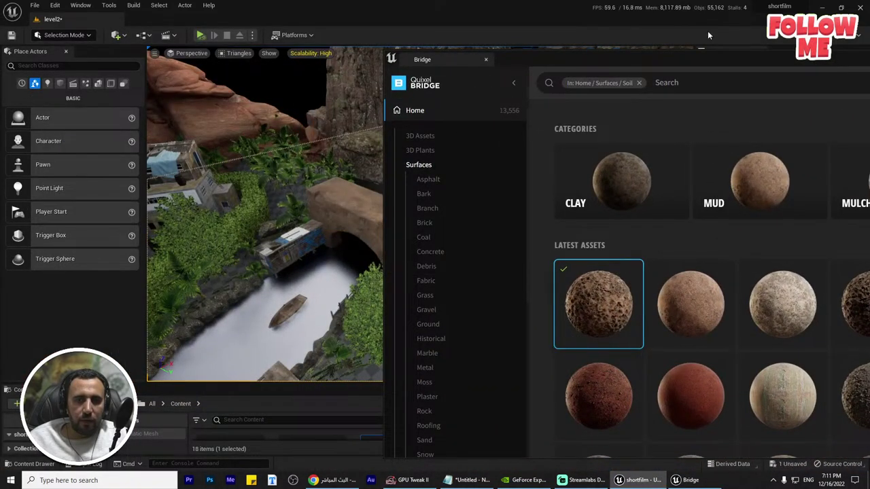
{"action": "left_click_drag", "start_coordinate": [704, 57], "coordinate": [252, 208]}
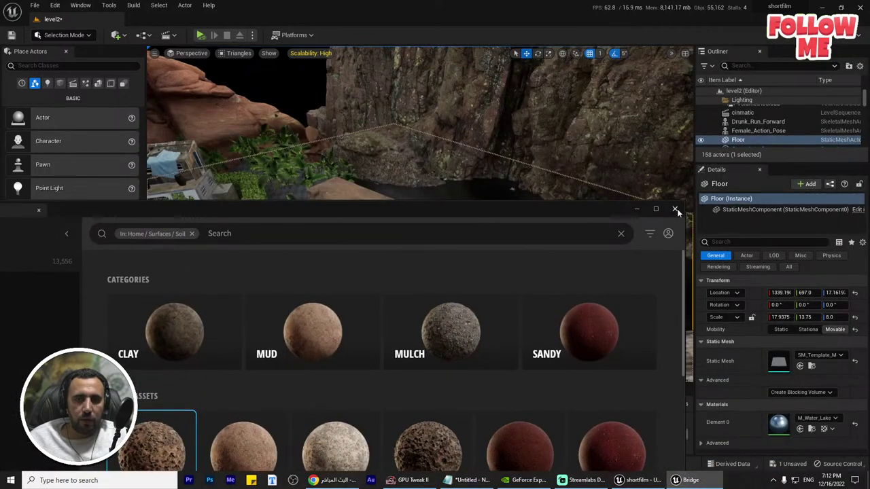
{"action": "left_click", "coordinate": [675, 209]}
{"action": "key", "text": "ctrl+s"}
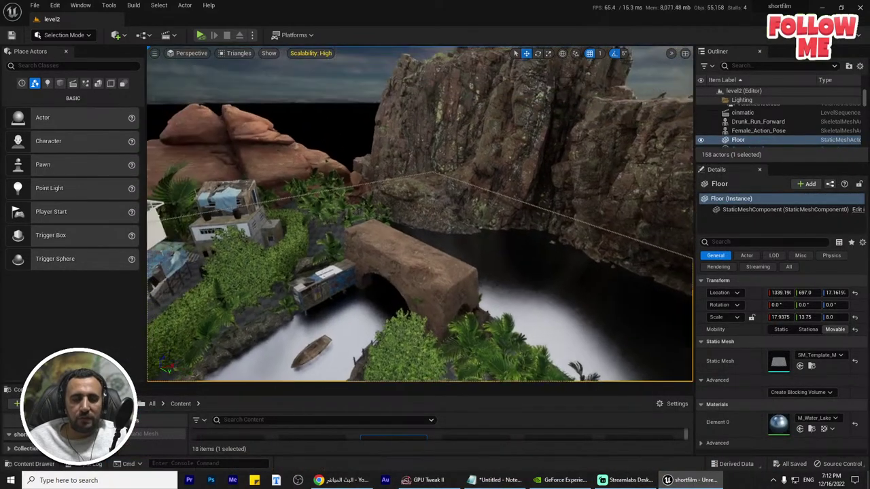
Try to place a sphere from the basic shapes above the arch bridge
{"action": "key", "text": "w"}
{"action": "right_click_drag", "start_coordinate": [422, 215], "coordinate": [490, 214]}
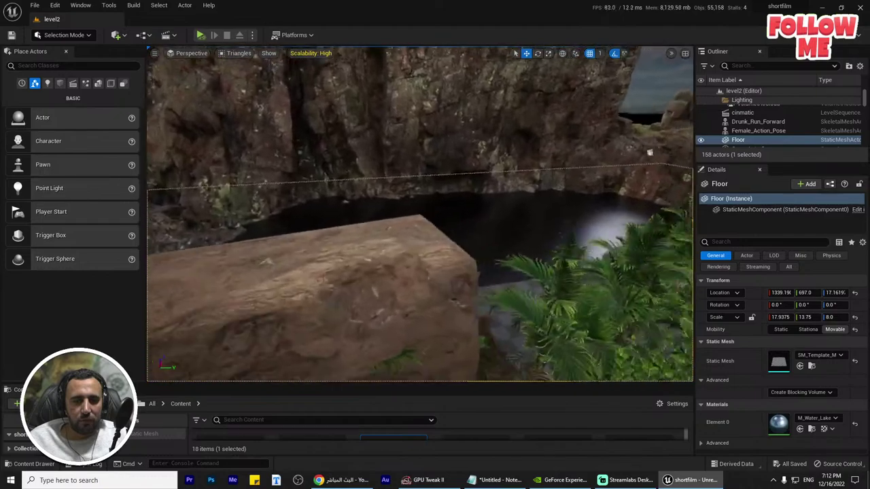
{"action": "right_click_drag", "start_coordinate": [650, 152], "coordinate": [649, 153]}
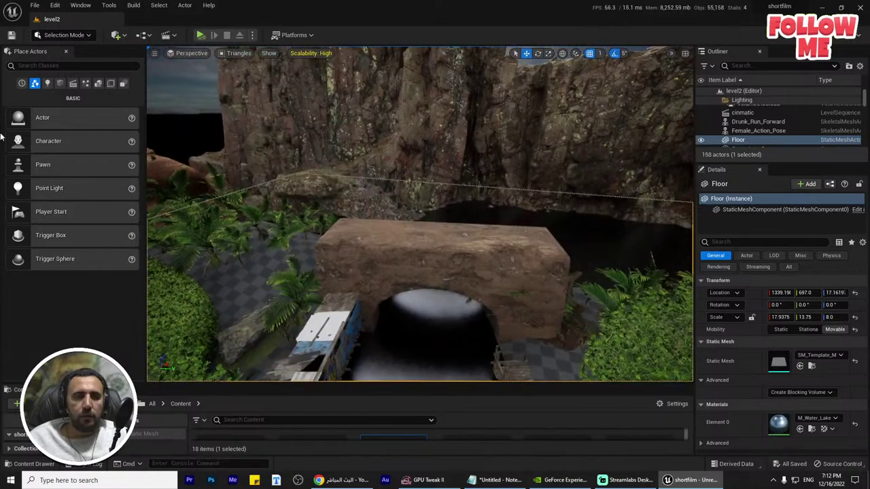
{"action": "left_click", "coordinate": [61, 83]}
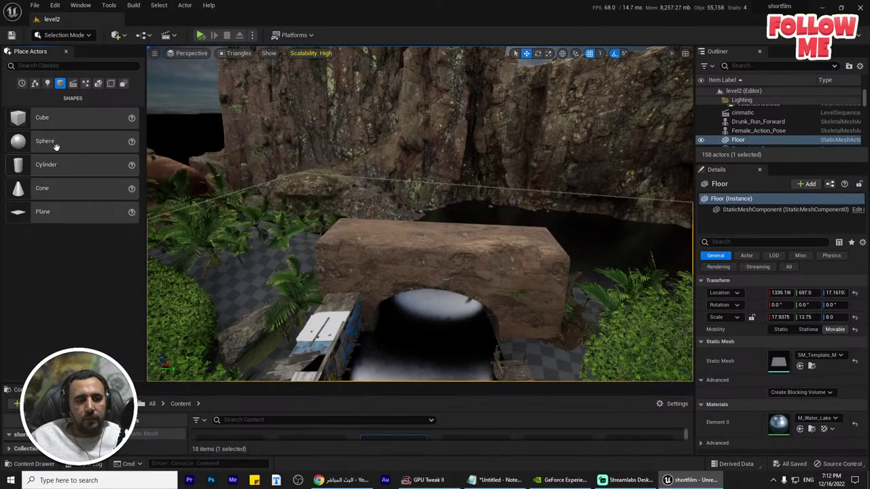
{"action": "left_click_drag", "start_coordinate": [56, 147], "coordinate": [435, 199]}
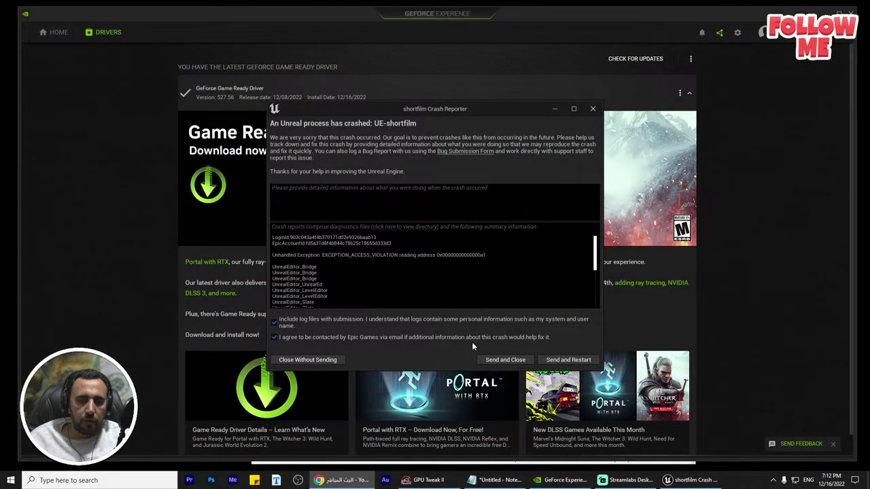
Close the Unreal crash reporter without sending it and open the engine library in the Epic Games Launcher
{"action": "left_click", "coordinate": [593, 110]}
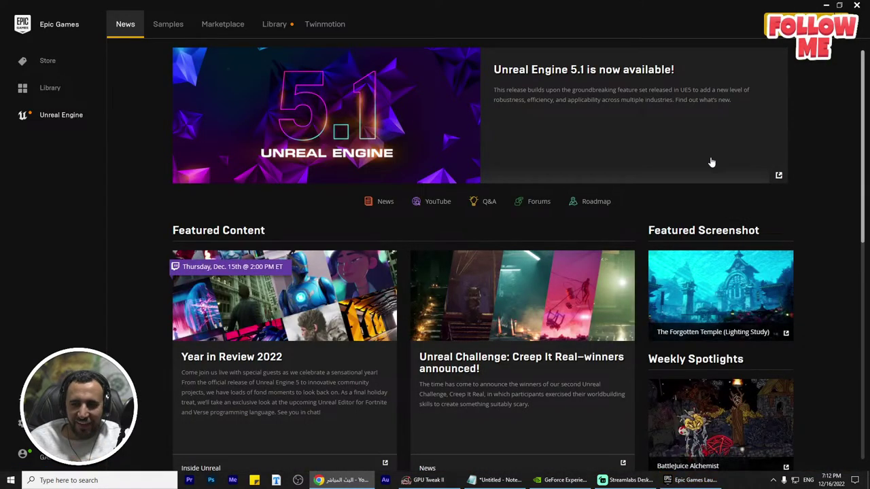
{"action": "left_click", "coordinate": [273, 27]}
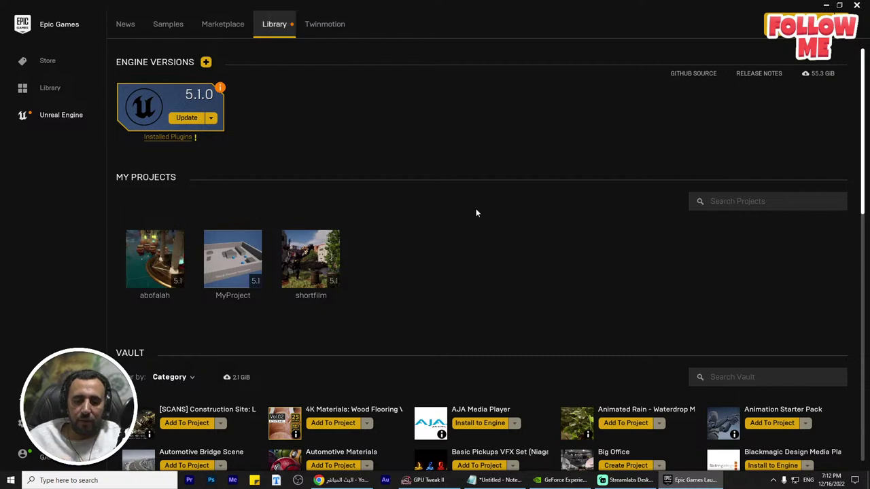
Switch to GeForce Experience and close it
{"action": "left_click", "coordinate": [559, 480]}
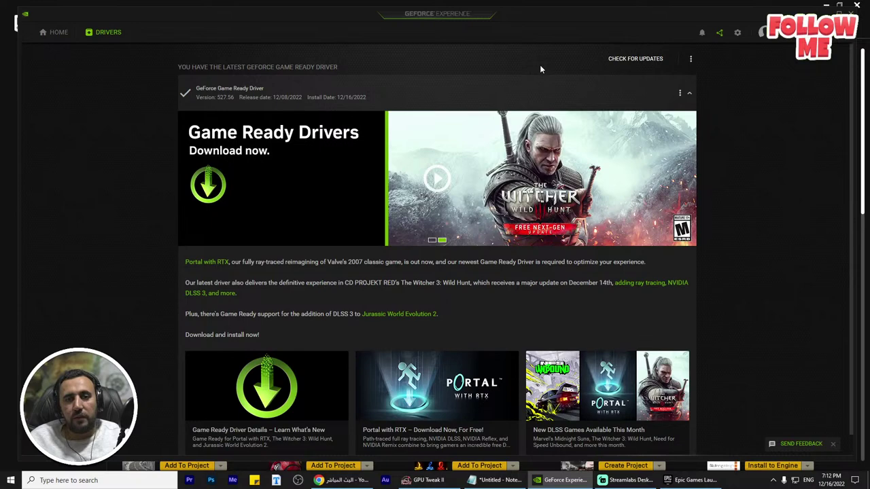
{"action": "key", "text": "alt+F4"}
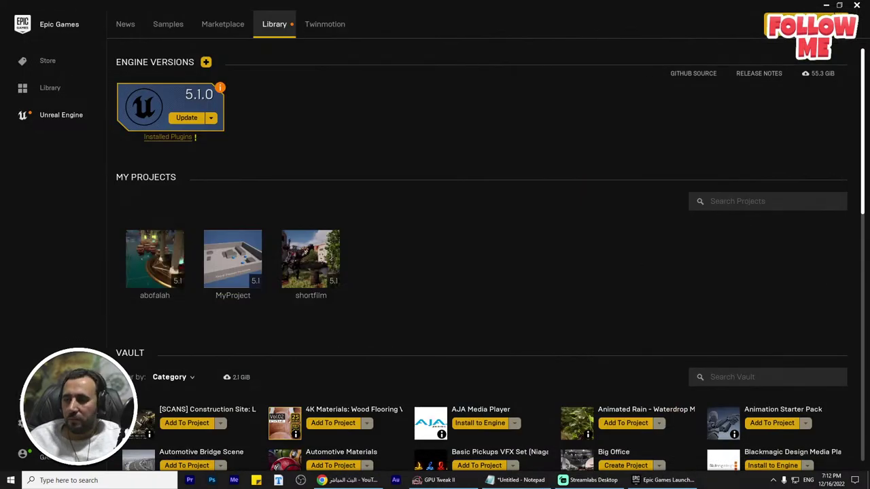